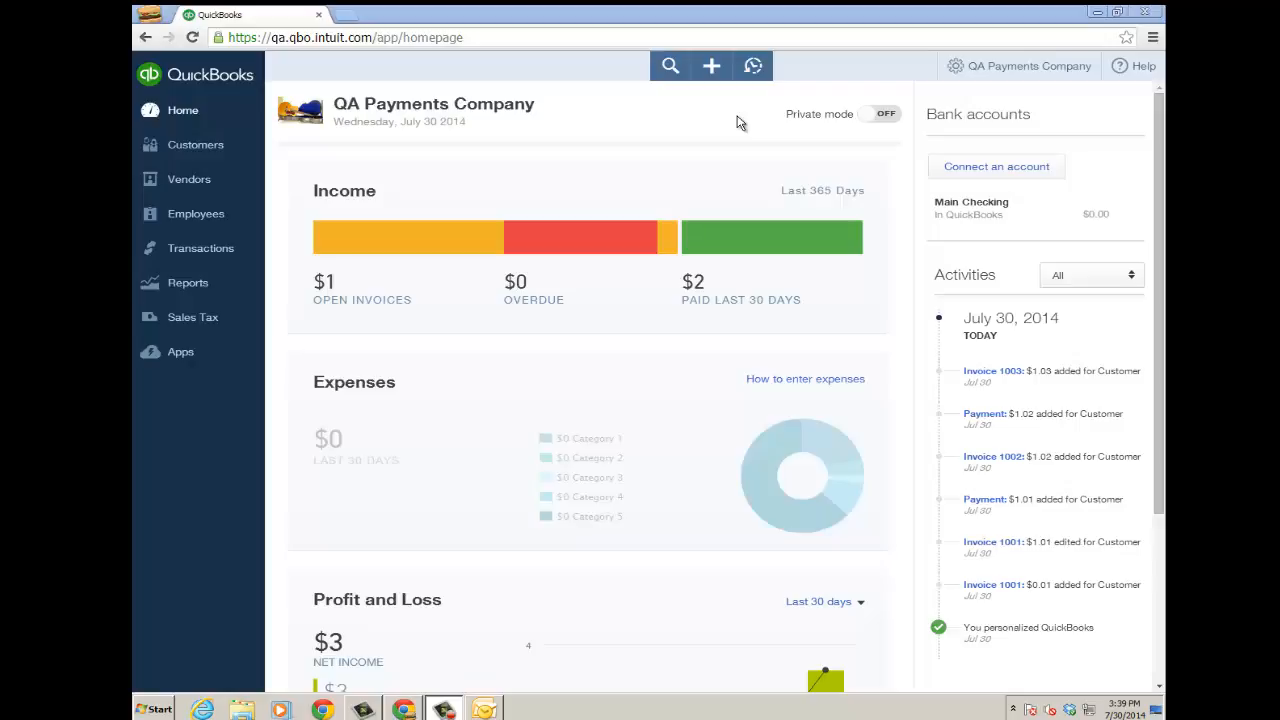
# - Review the company's Sales settings, including online delivery email options, and the Payments settings
pyautogui.click(956, 70)
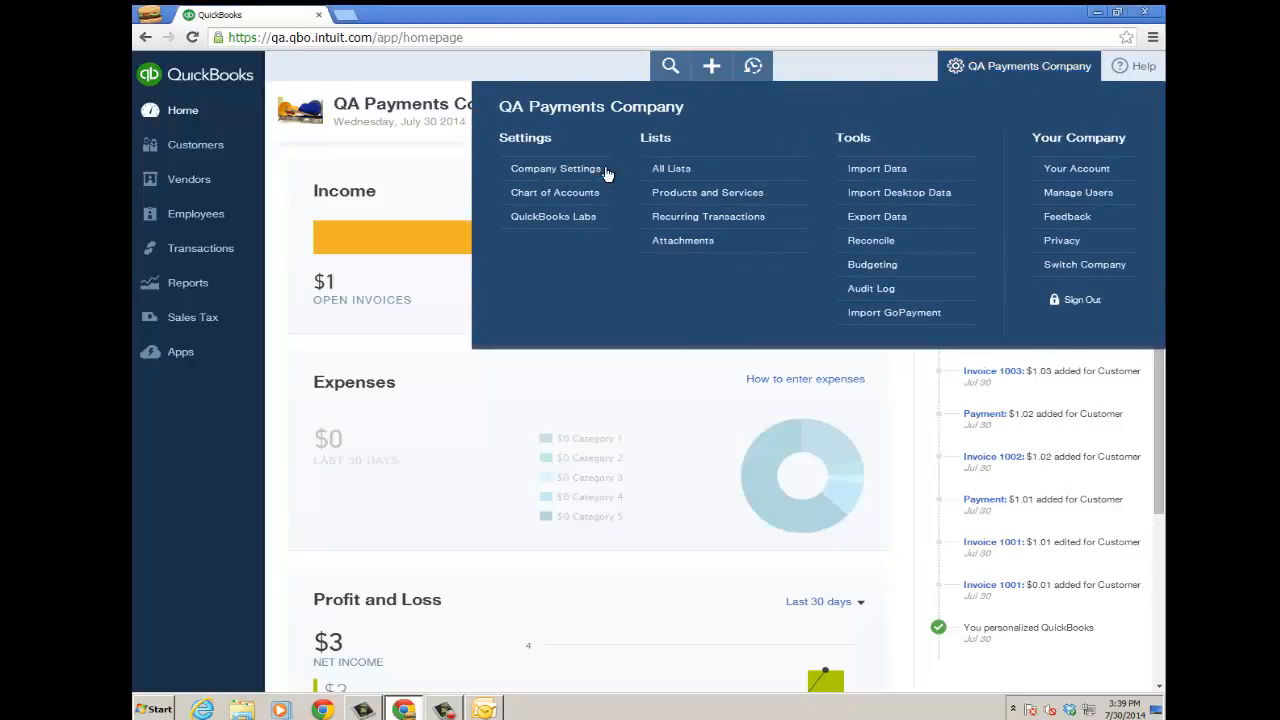
pyautogui.click(550, 170)
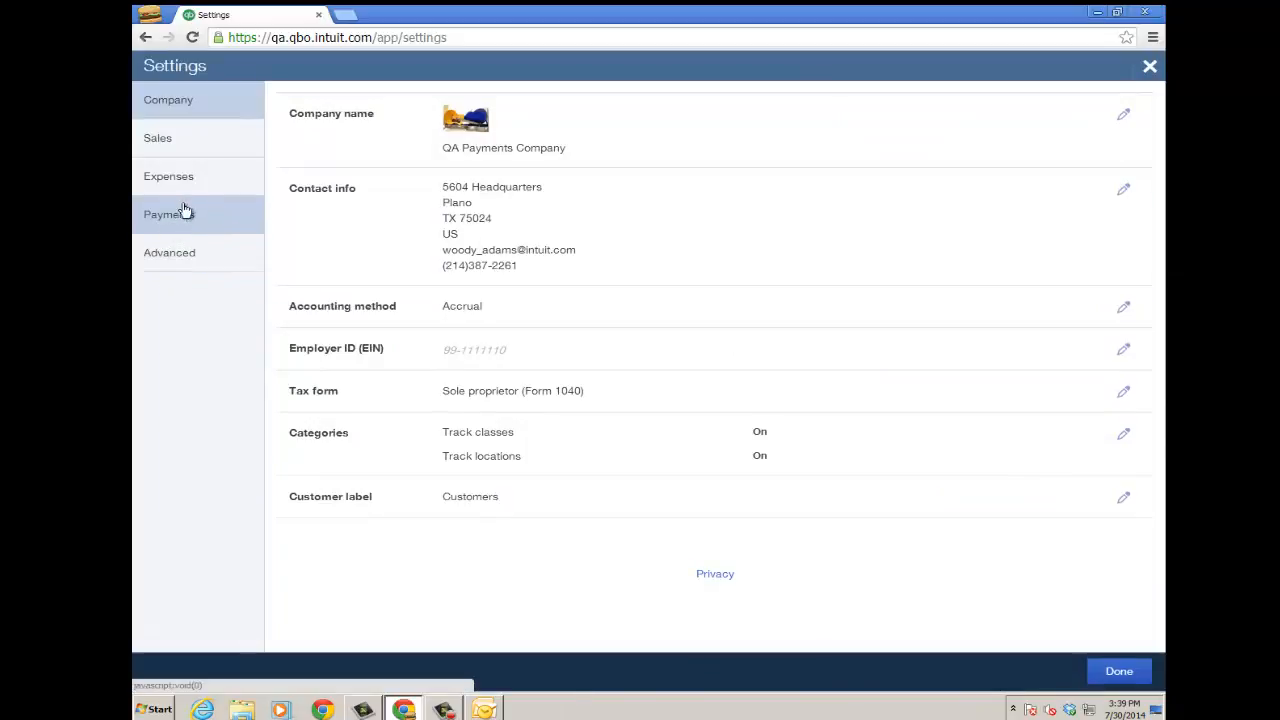
pyautogui.click(165, 145)
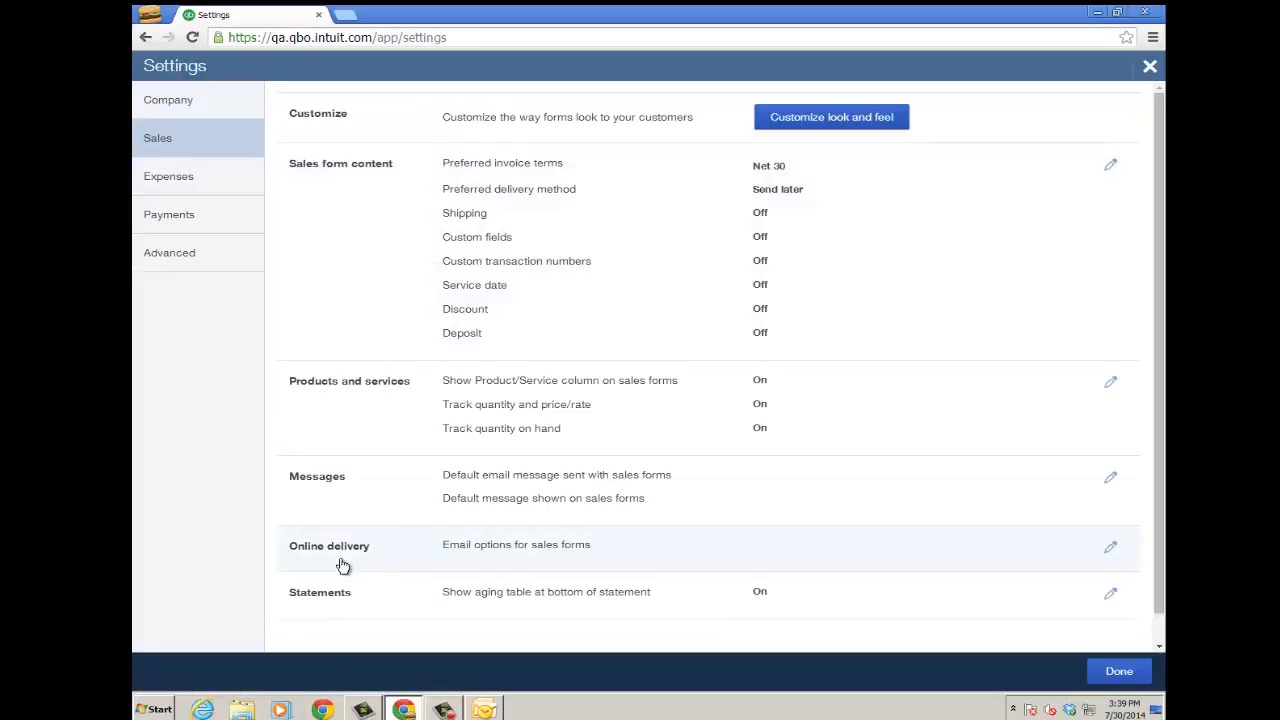
pyautogui.click(1110, 550)
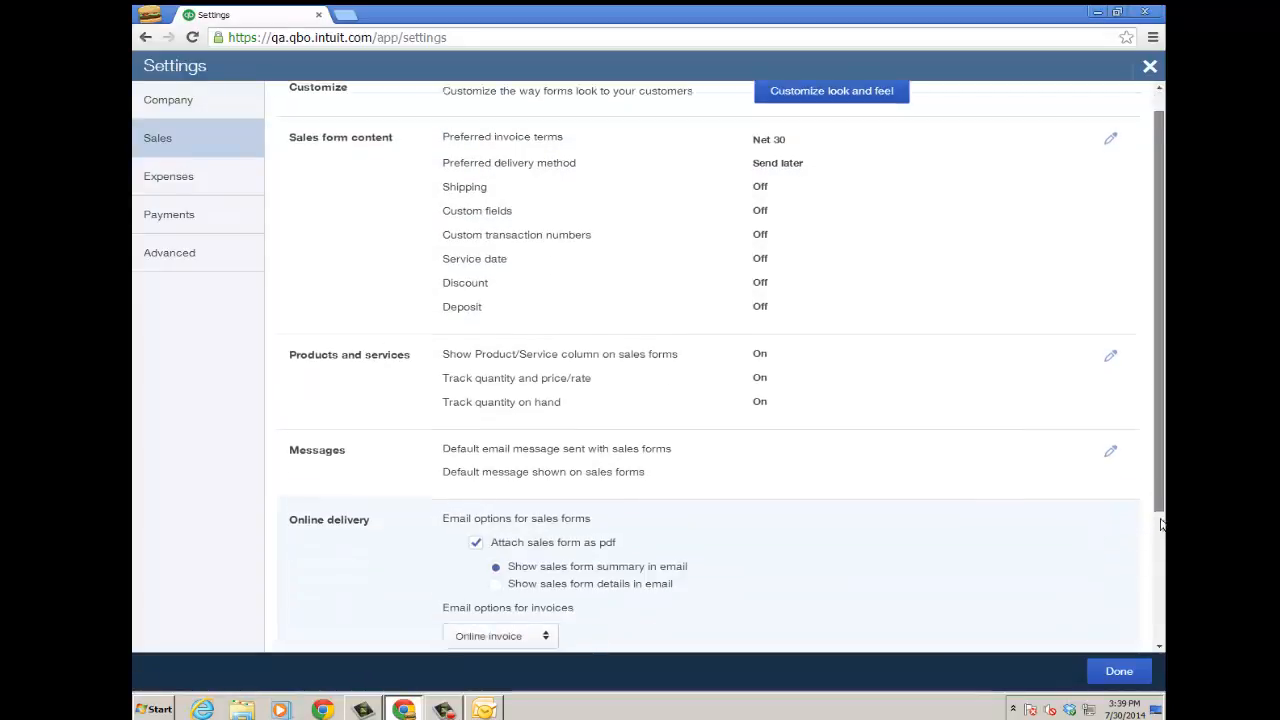
pyautogui.click(166, 215)
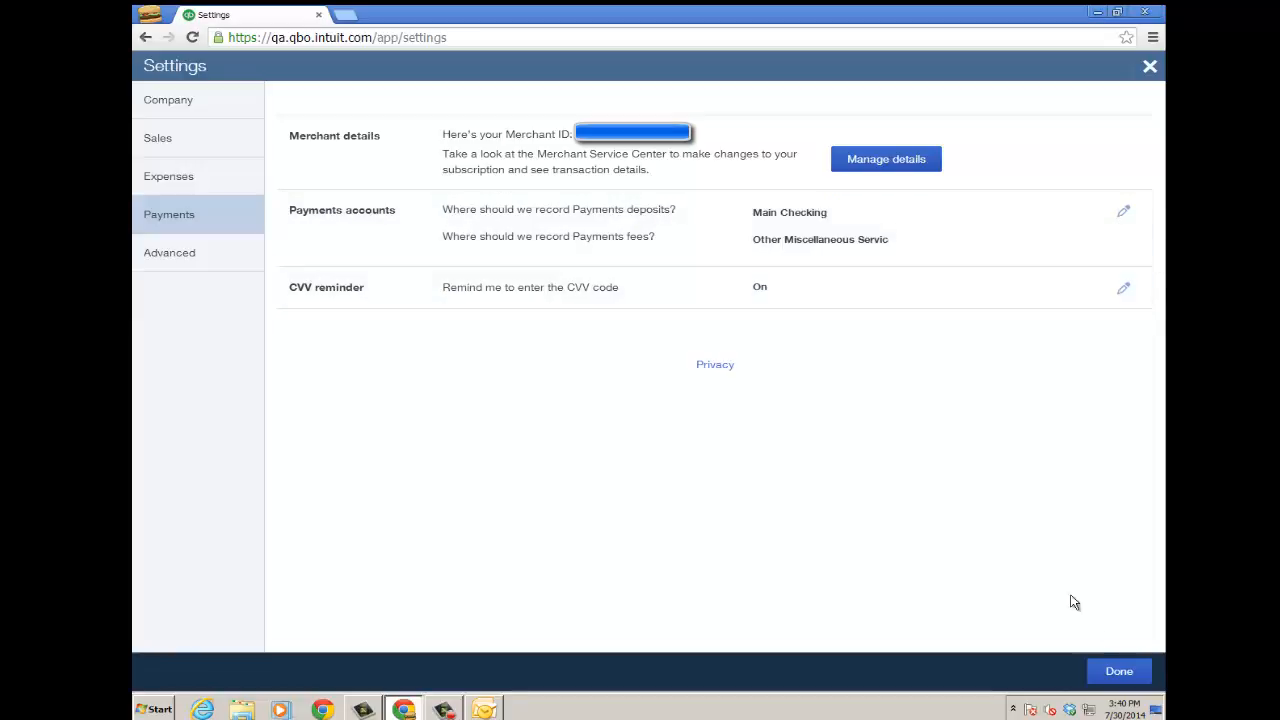
pyautogui.click(1118, 674)
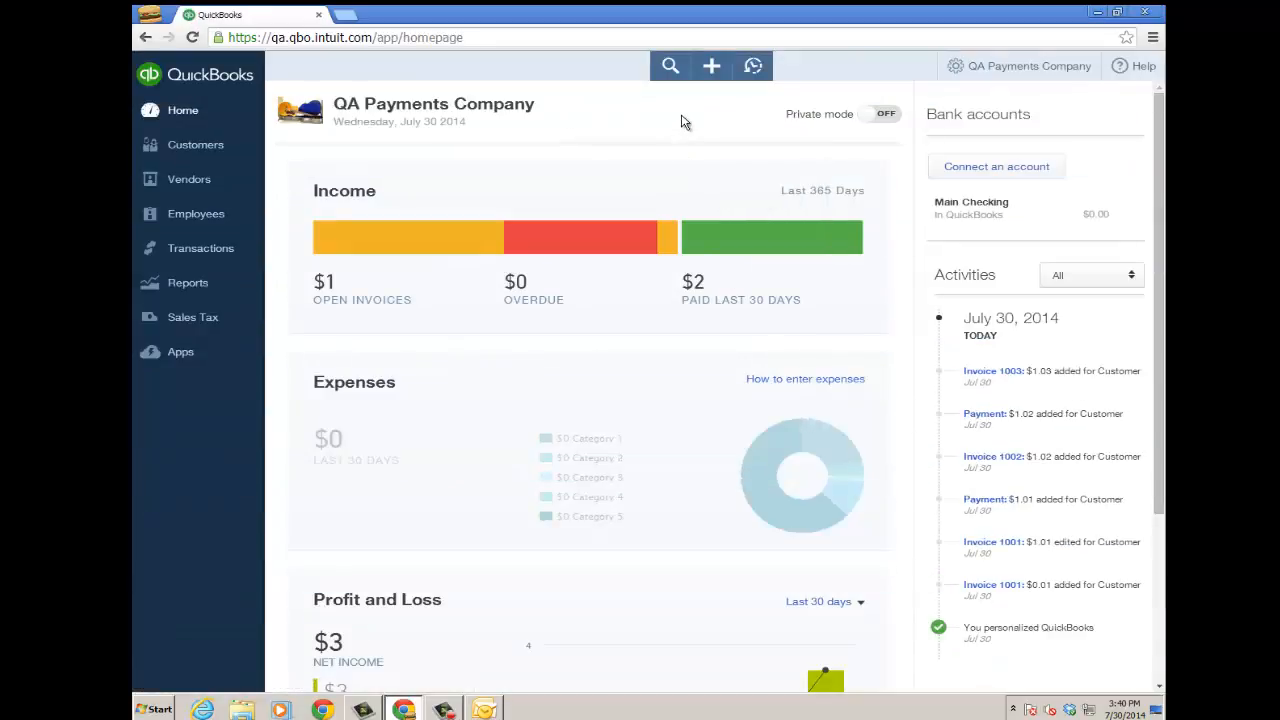
# - Start a new invoice for Customer with Services on the first line
pyautogui.click(712, 70)
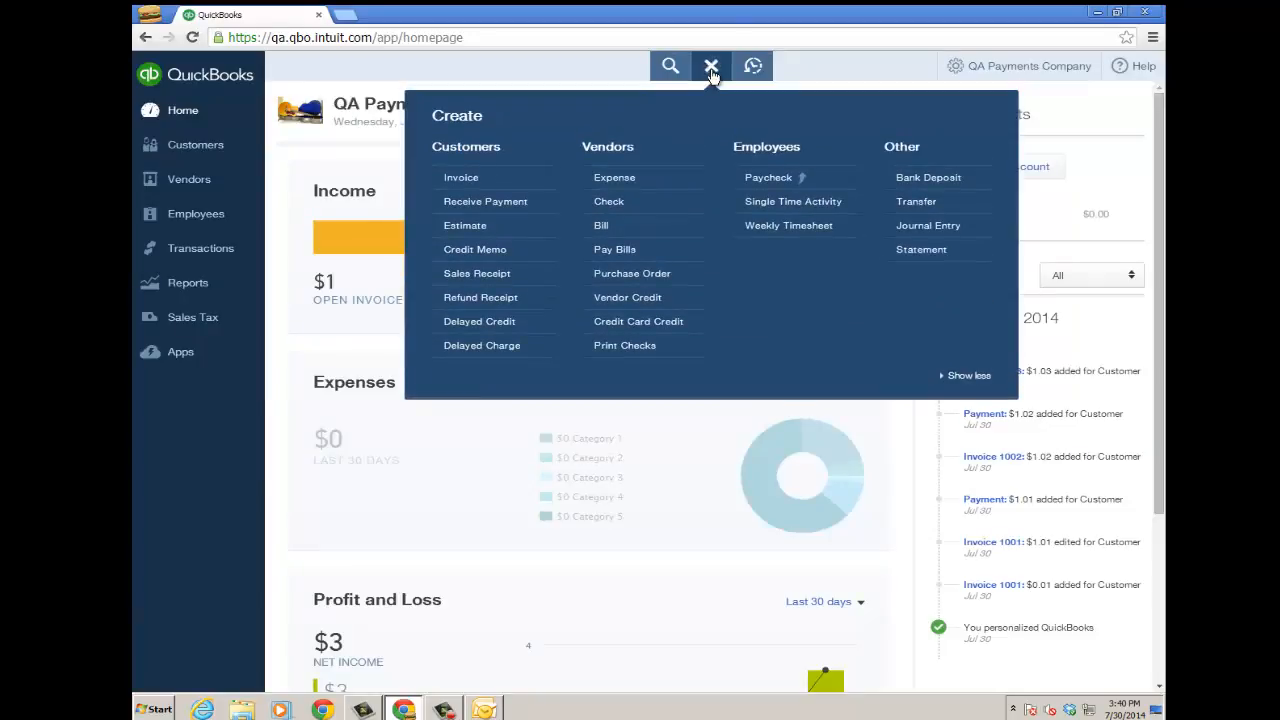
pyautogui.click(463, 179)
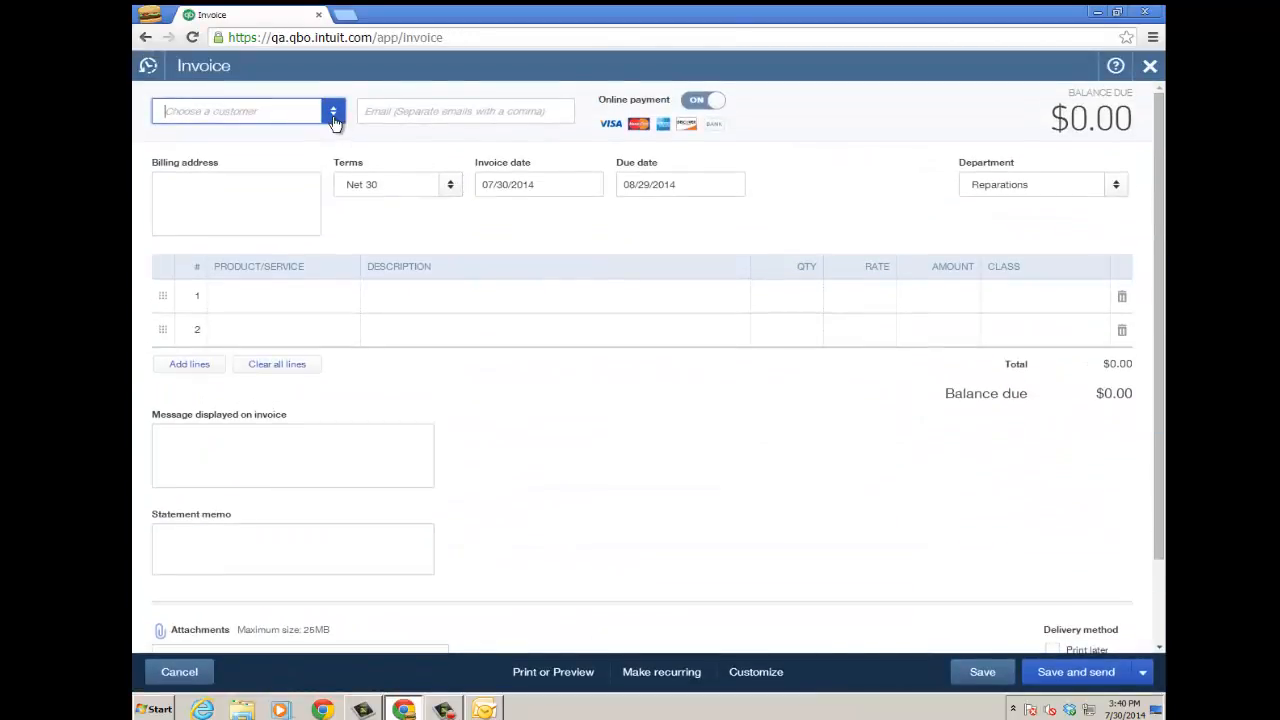
pyautogui.click(333, 111)
pyautogui.click(230, 167)
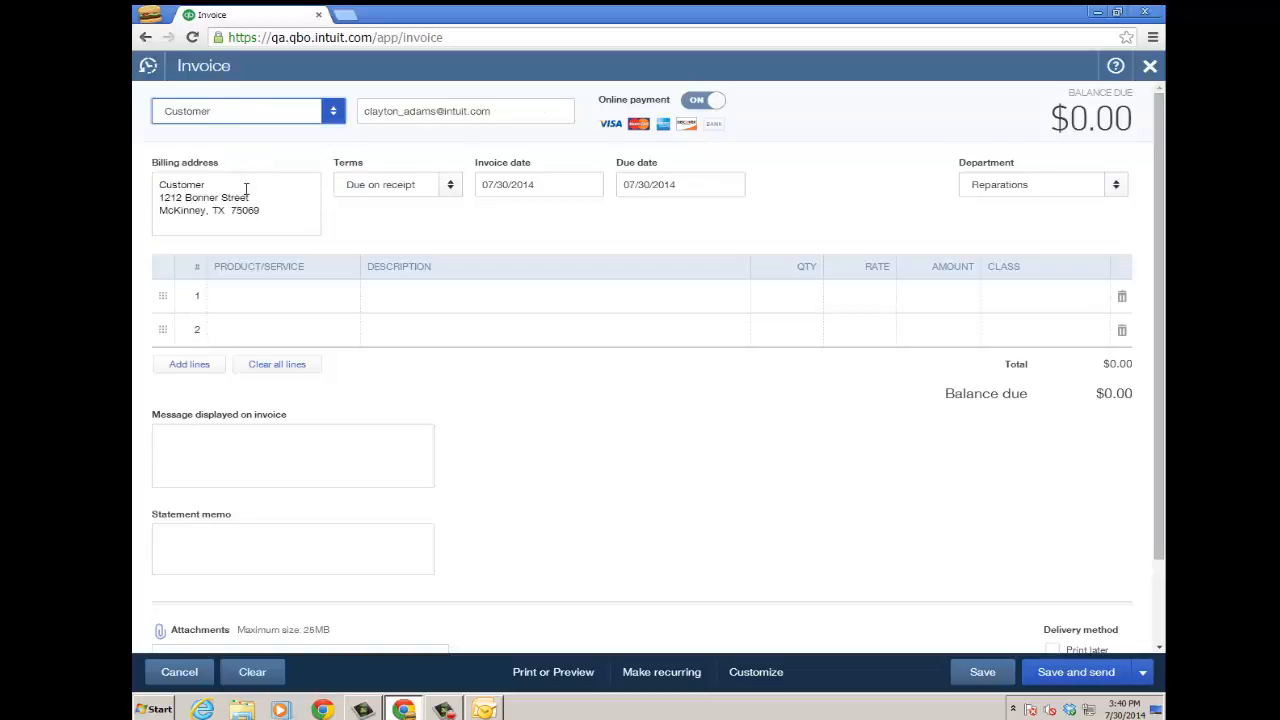
pyautogui.click(285, 308)
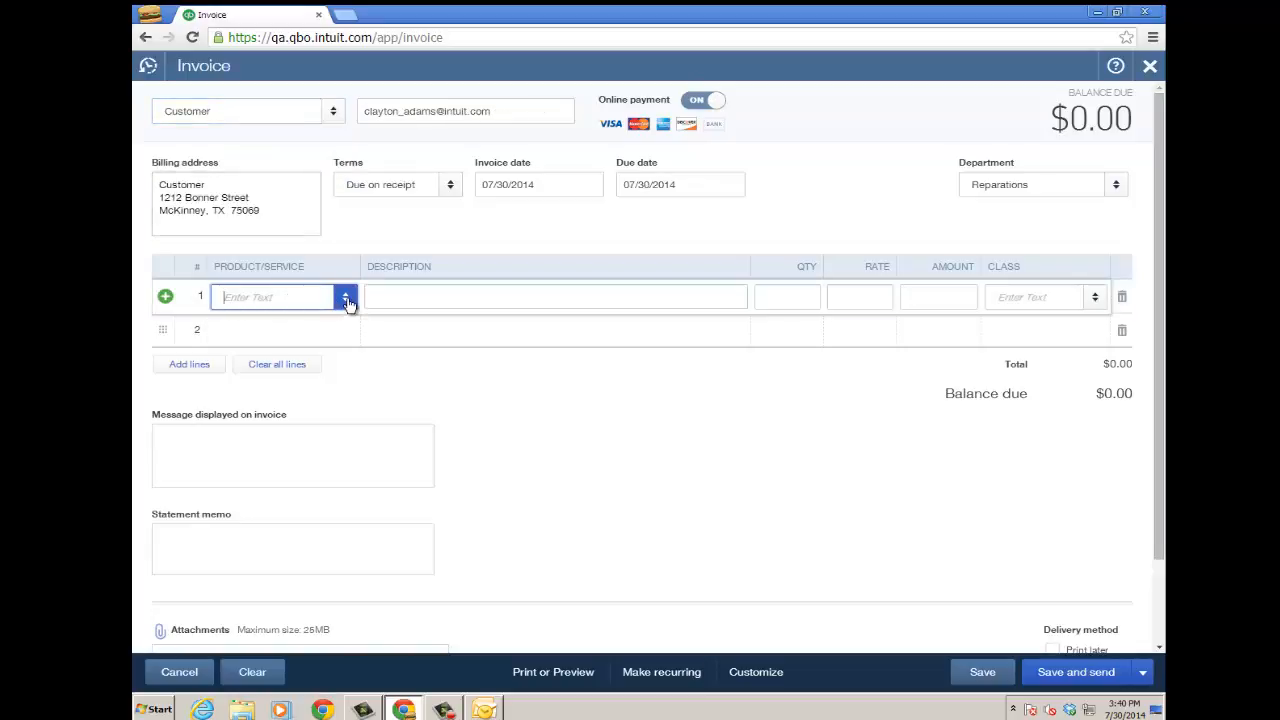
pyautogui.click(345, 300)
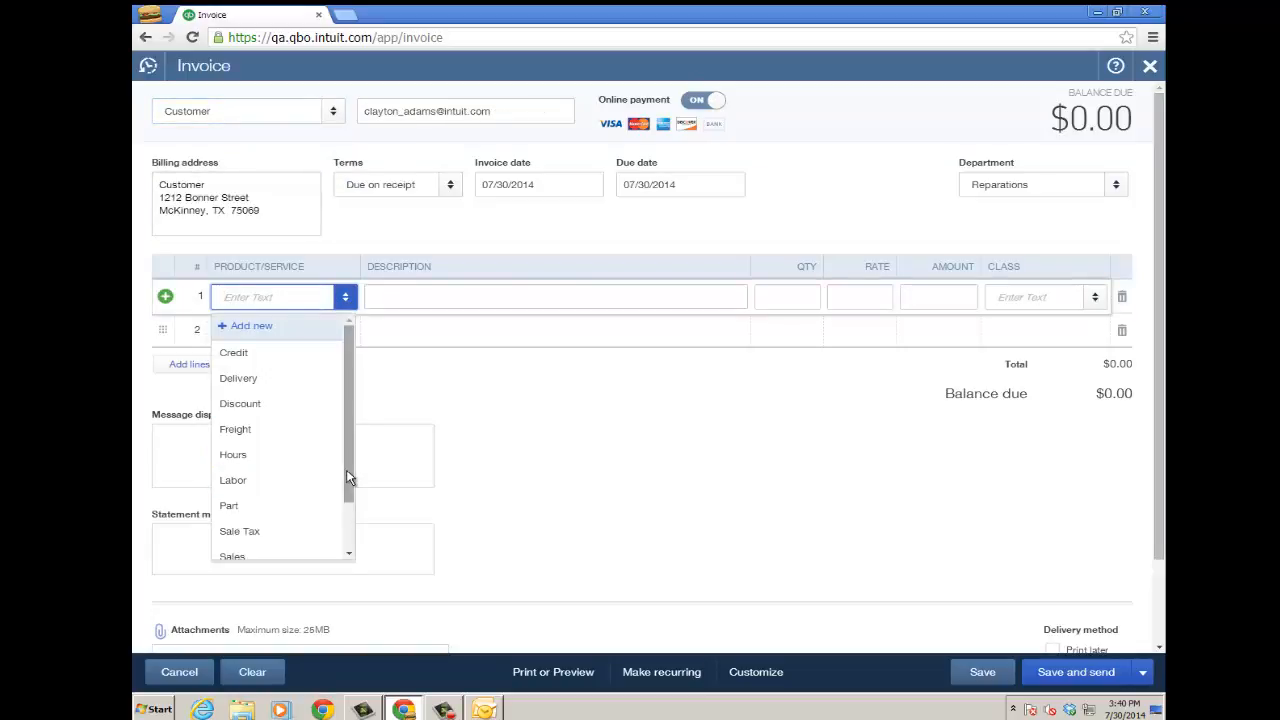
pyautogui.moveTo(349, 480); pyautogui.dragTo(348, 515)
pyautogui.click(239, 532)
# - Set the line amount to 1.08 with class services dept, then save and send
pyautogui.click(940, 297)
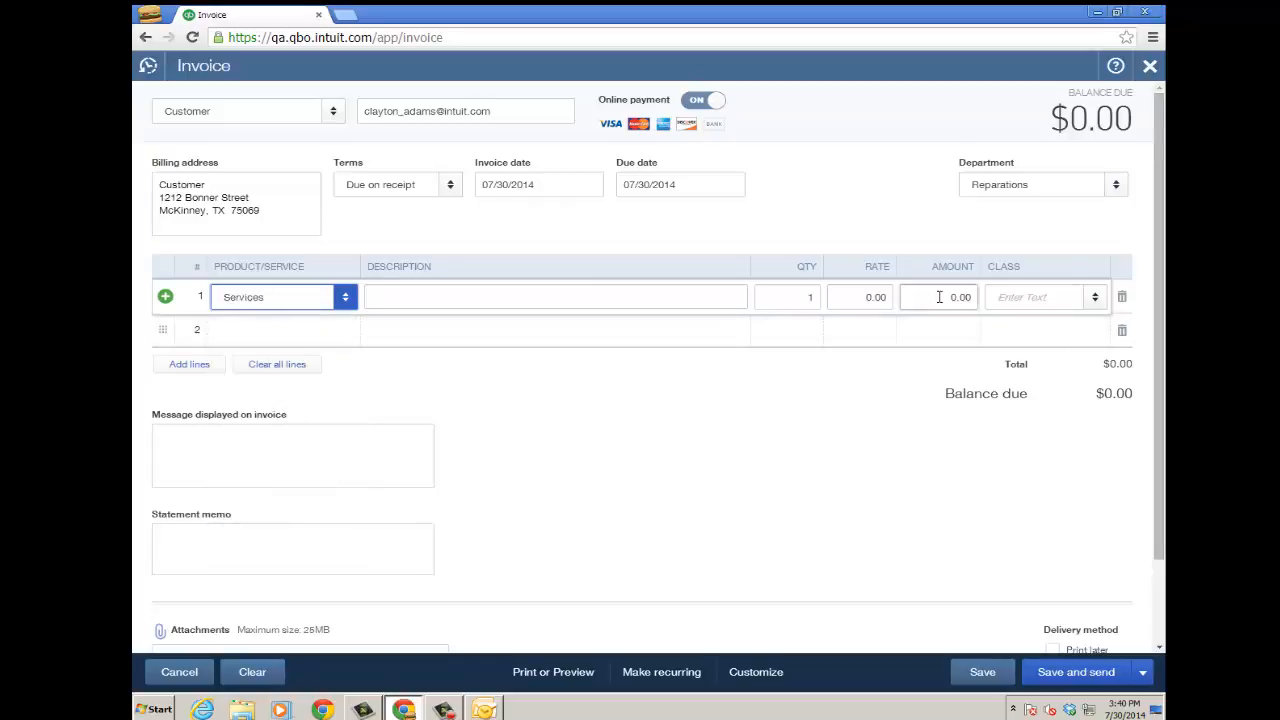
pyautogui.write('1.08')
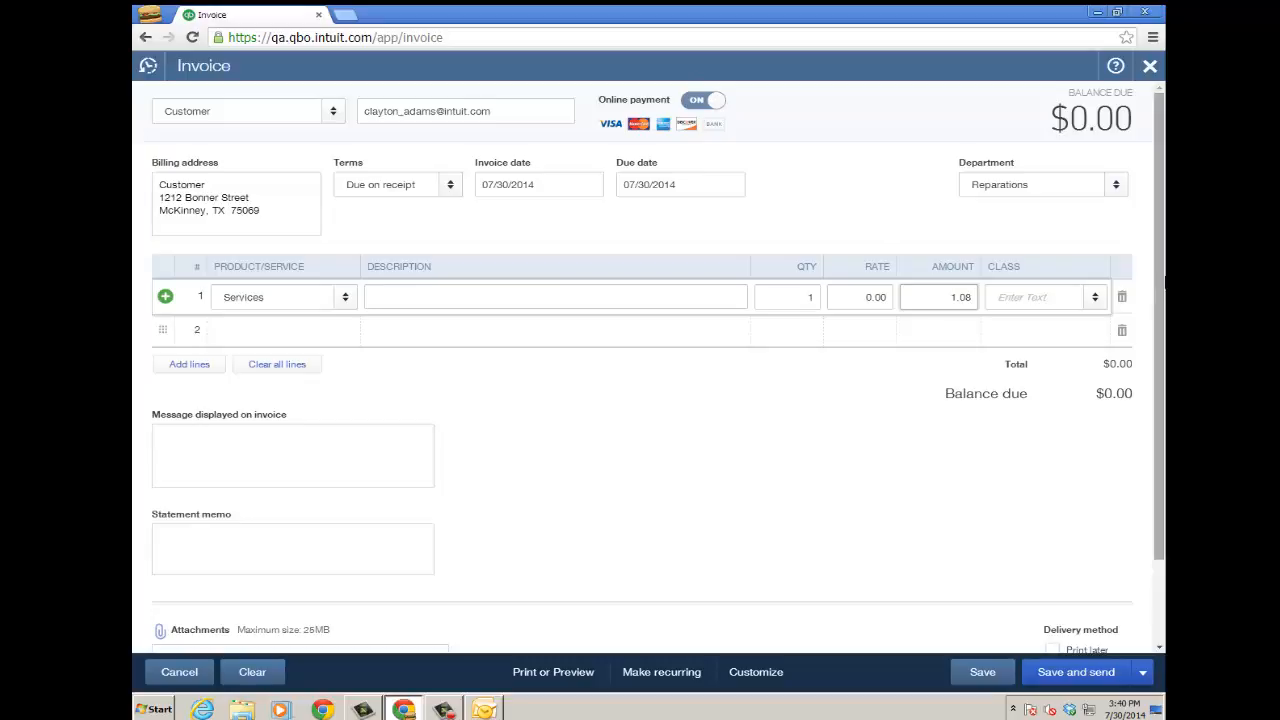
pyautogui.click(1094, 300)
pyautogui.click(1048, 356)
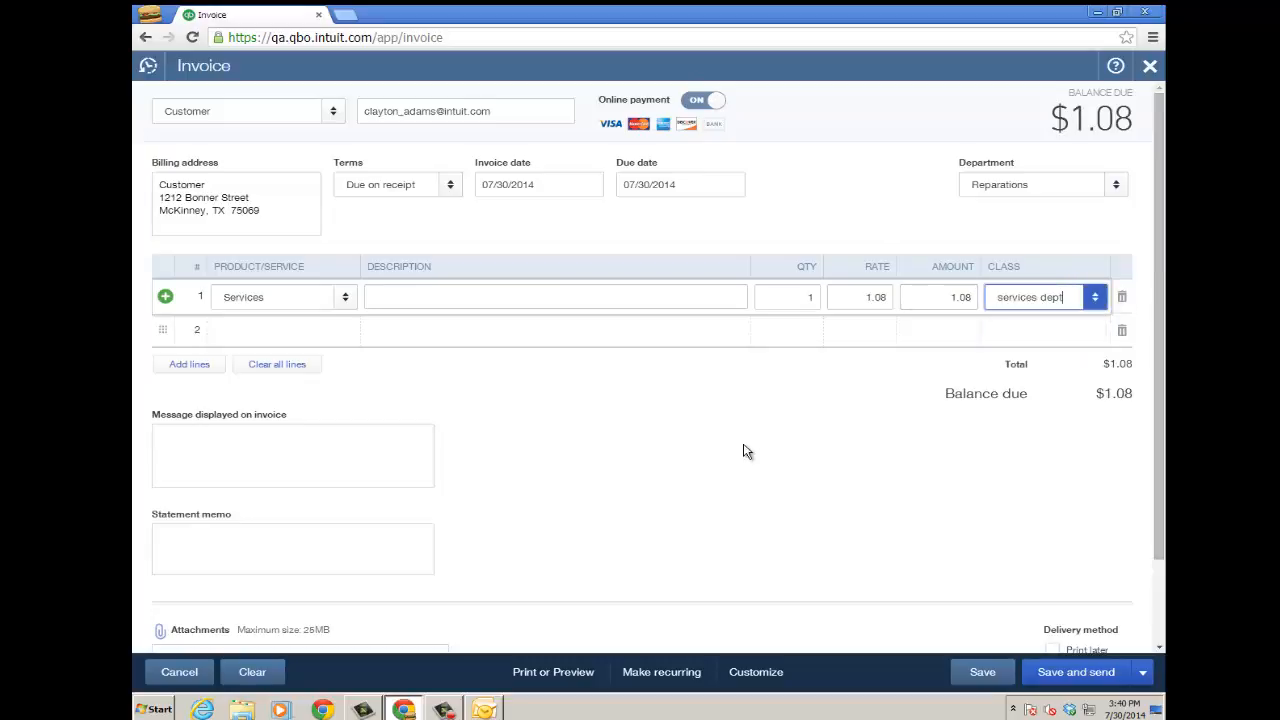
pyautogui.click(1076, 682)
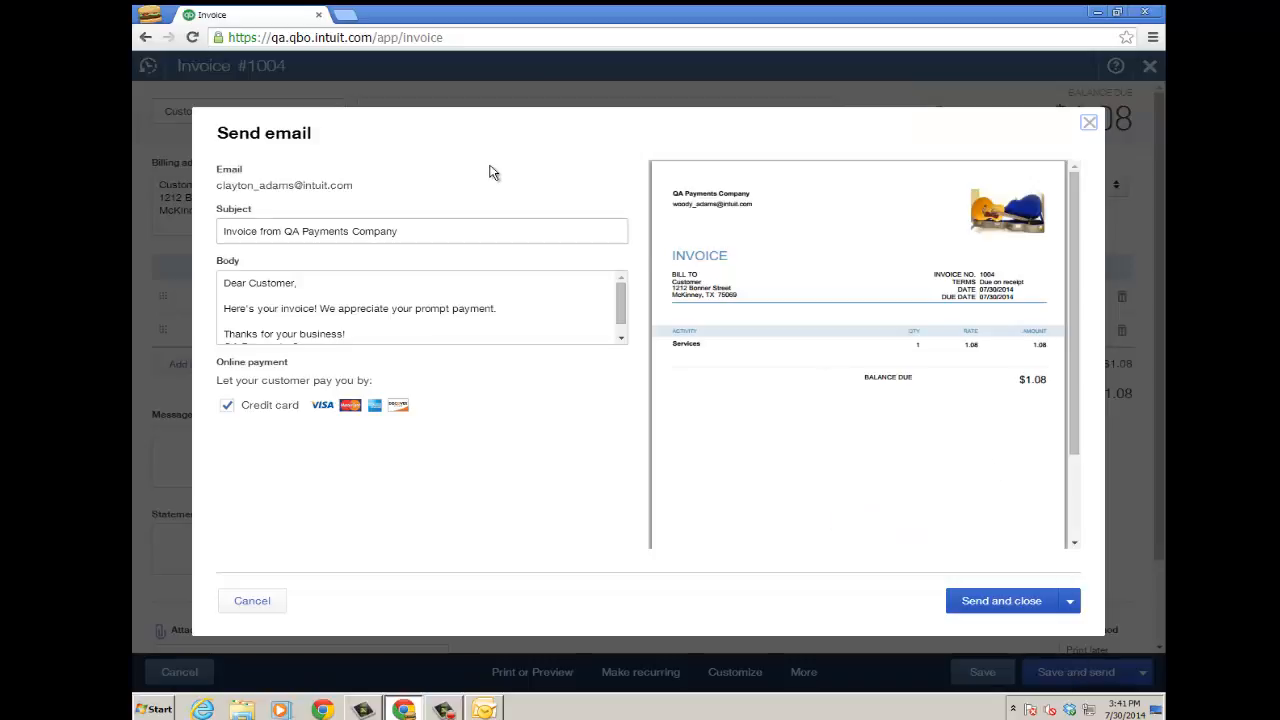
pyautogui.click(340, 289)
# - Email invoice 1004 to the customer and check it in the Recent Transactions list
pyautogui.click(1001, 601)
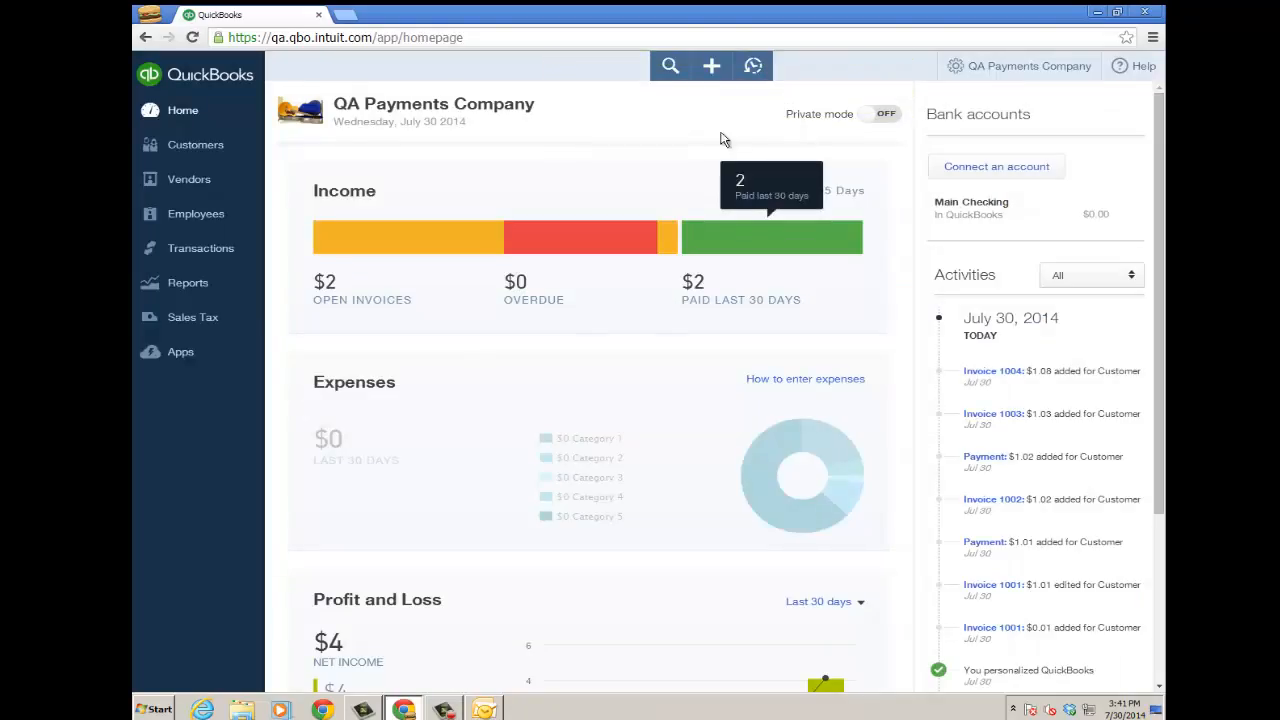
pyautogui.click(753, 68)
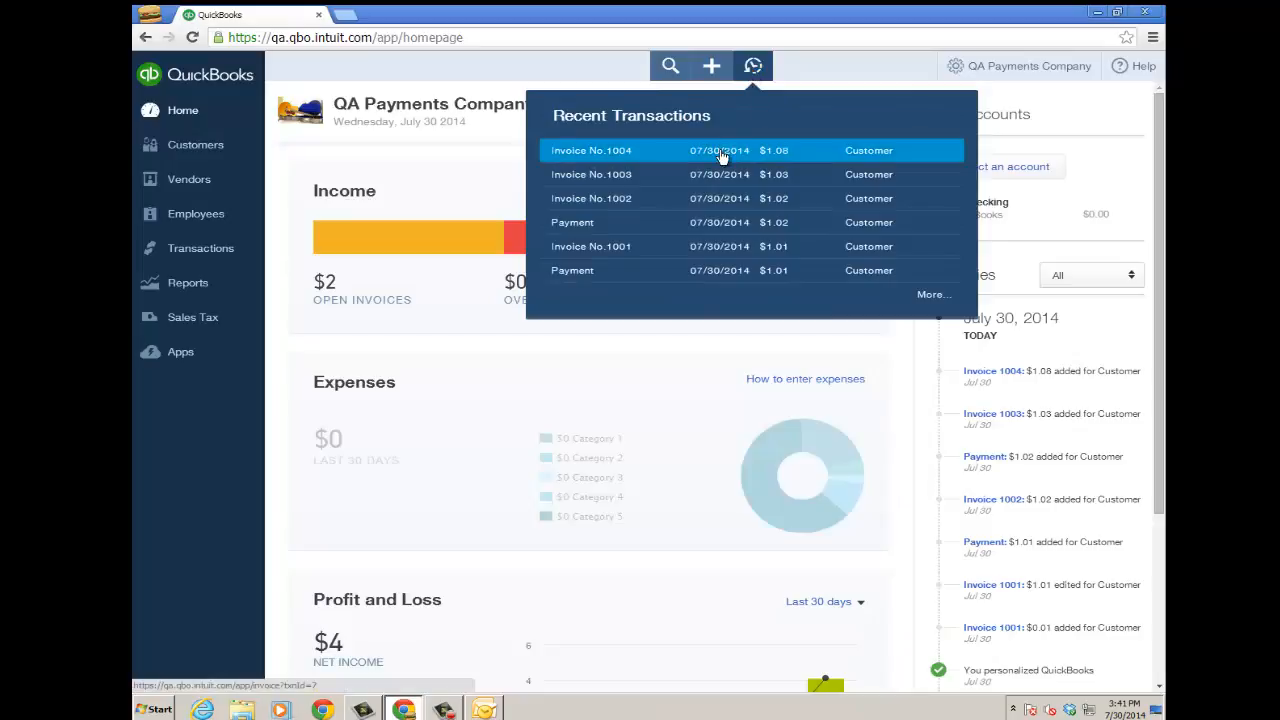
pyautogui.click(441, 169)
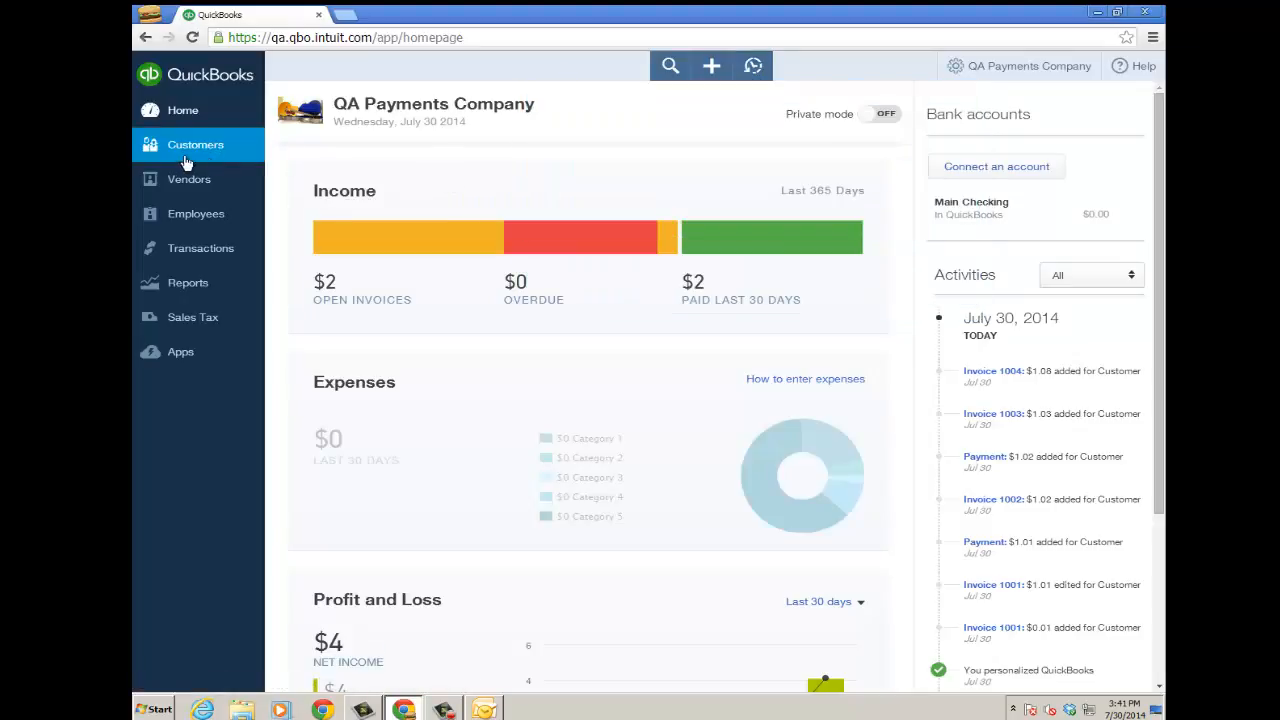
pyautogui.click(189, 156)
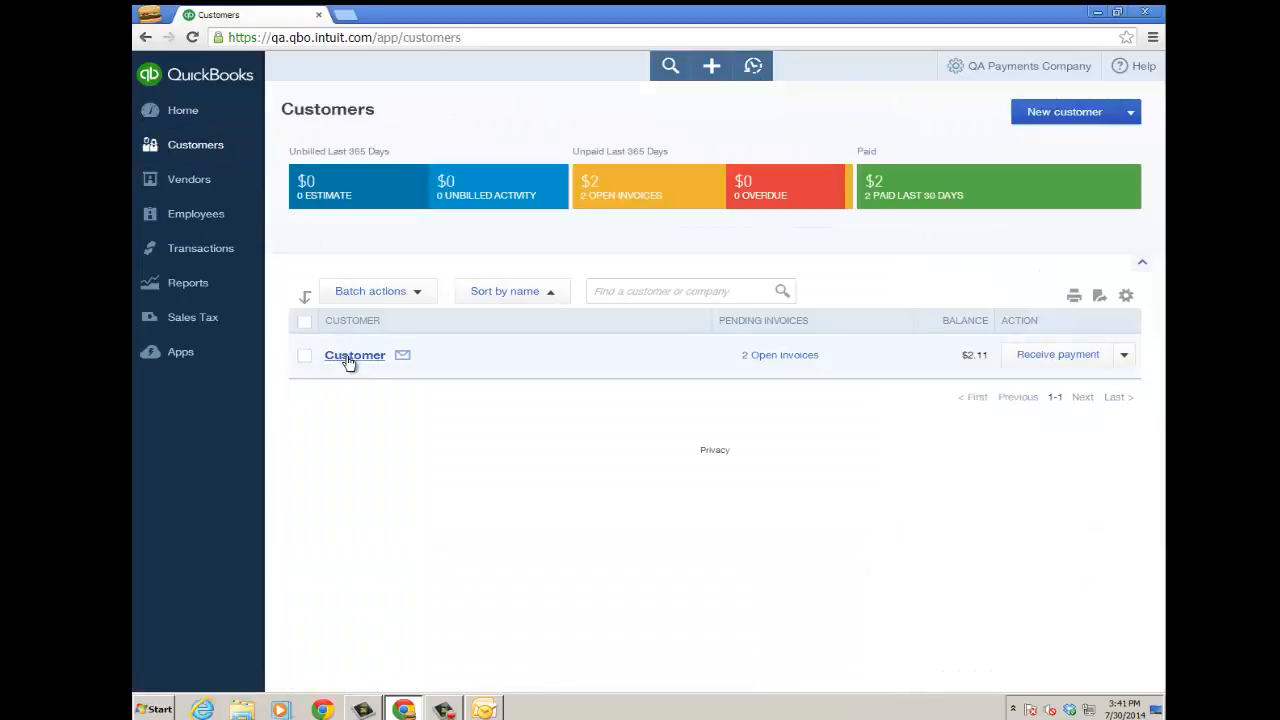
pyautogui.click(347, 362)
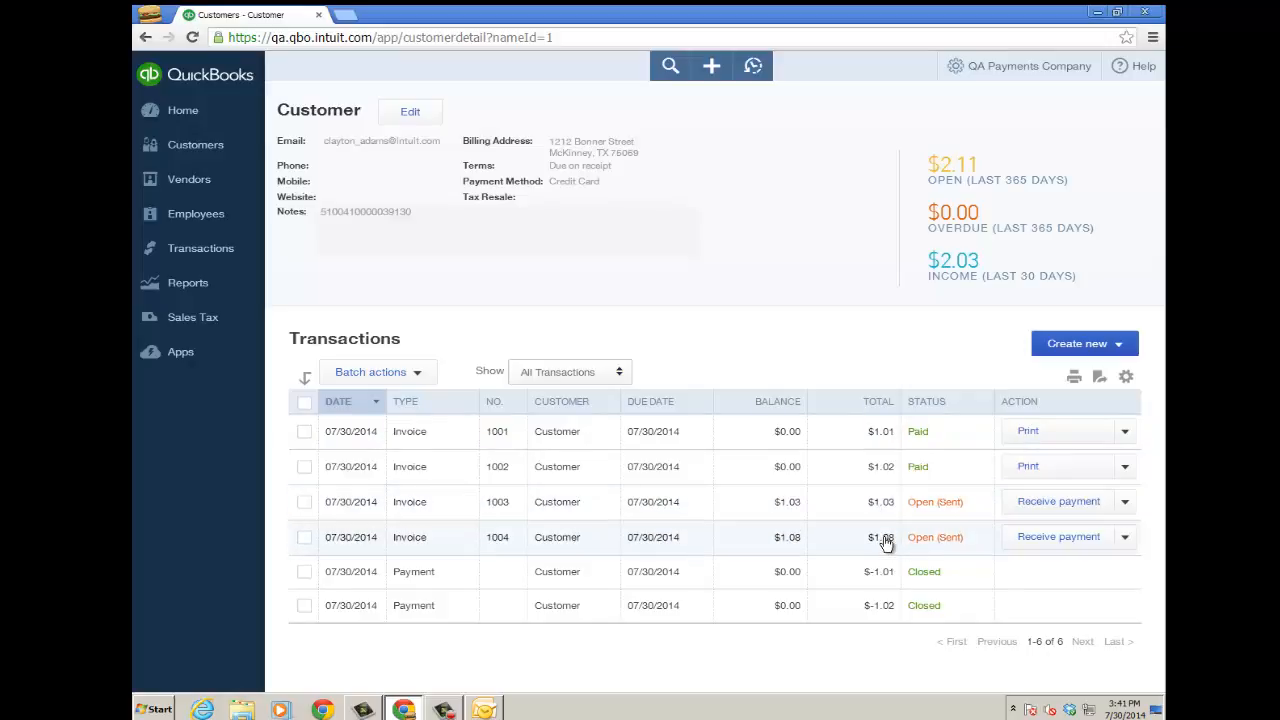
pyautogui.click(1126, 539)
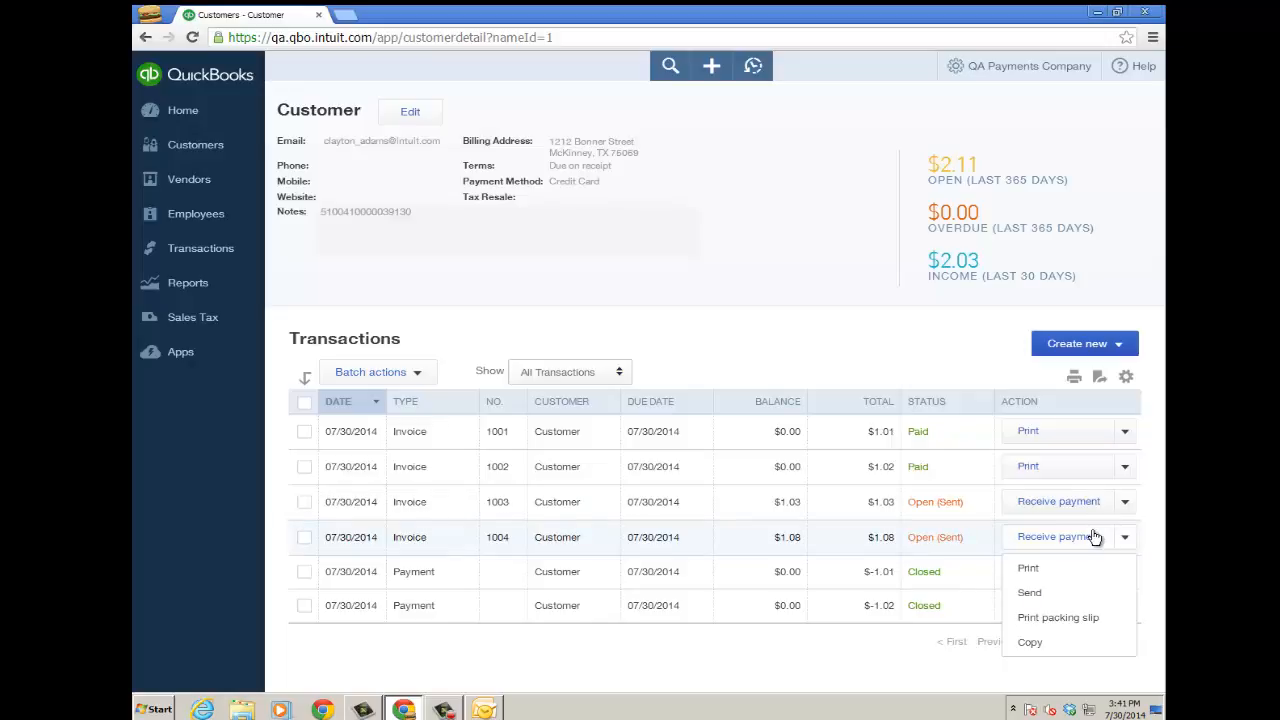
pyautogui.click(744, 265)
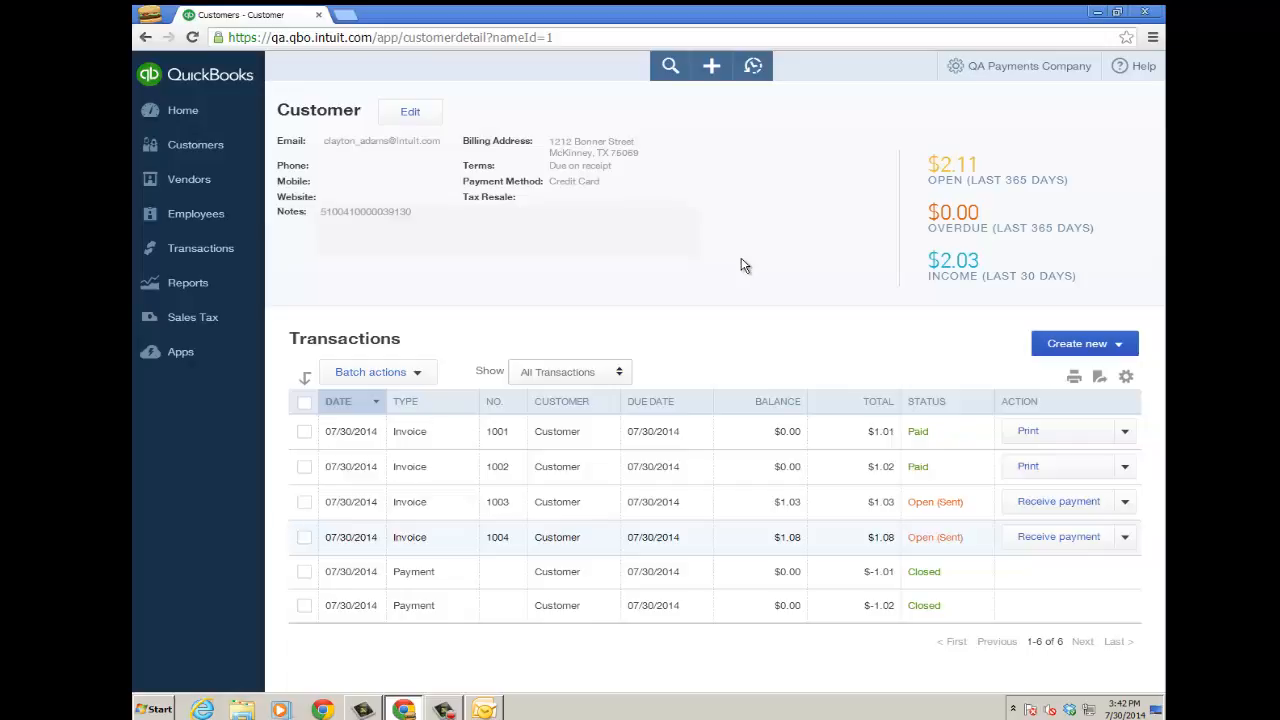
# - Open the weekly 'recurring invoice and payment' template for review and close it without changes
pyautogui.click(956, 72)
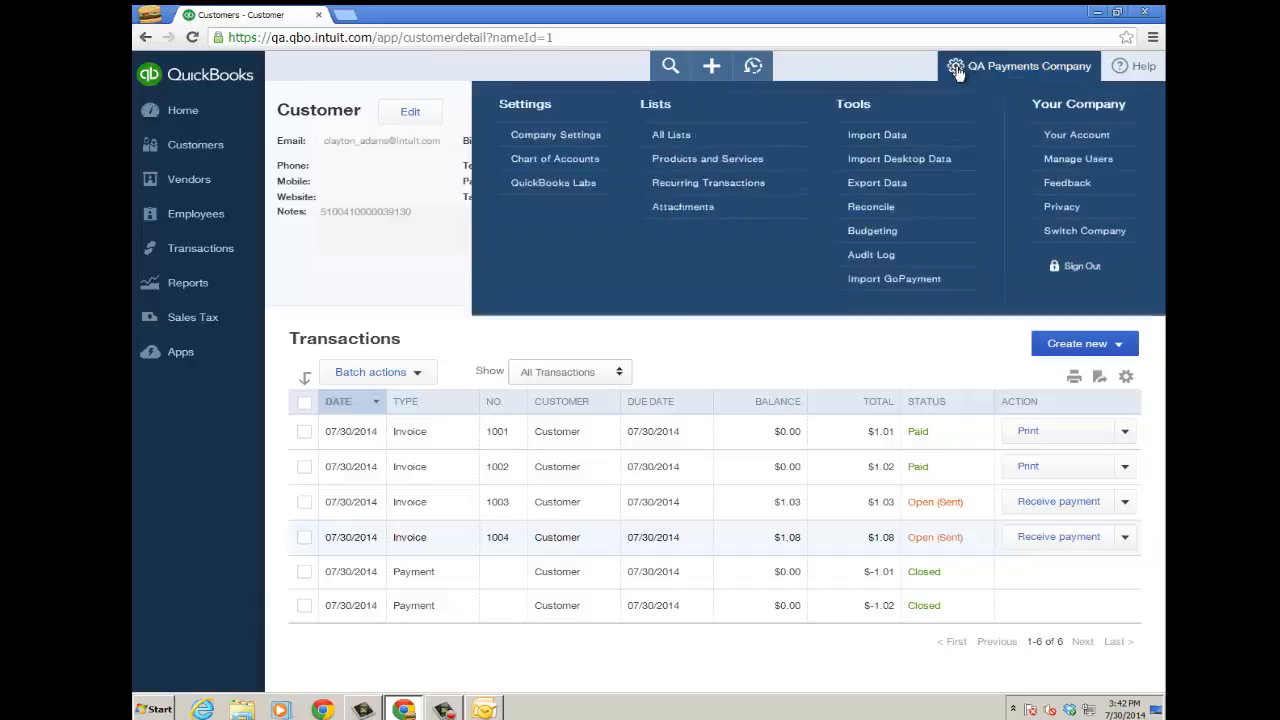
pyautogui.click(735, 216)
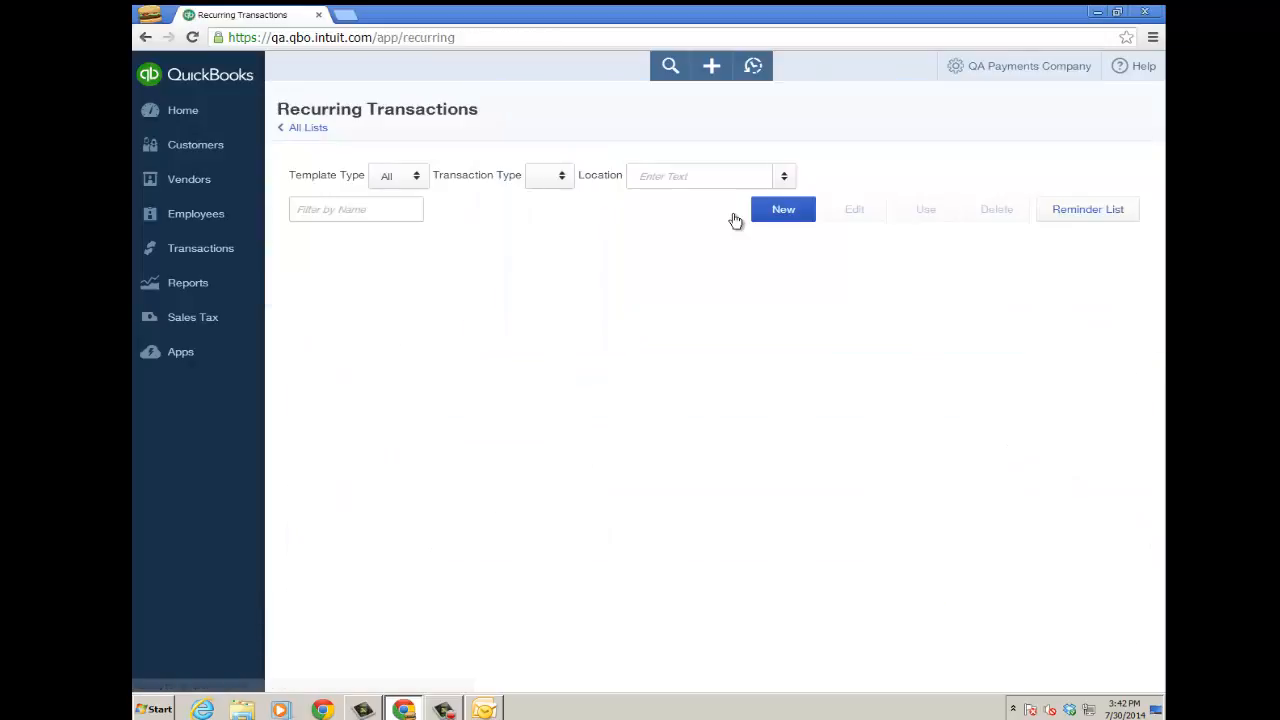
pyautogui.click(464, 276)
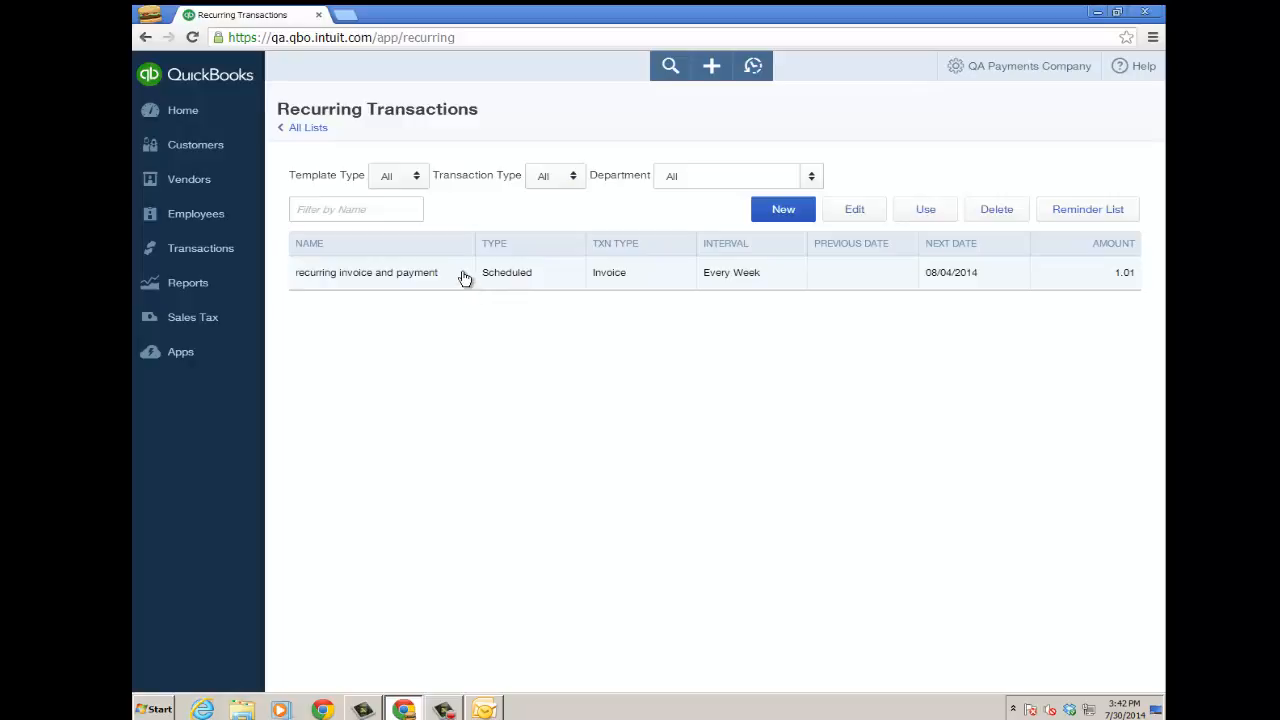
pyautogui.click(856, 209)
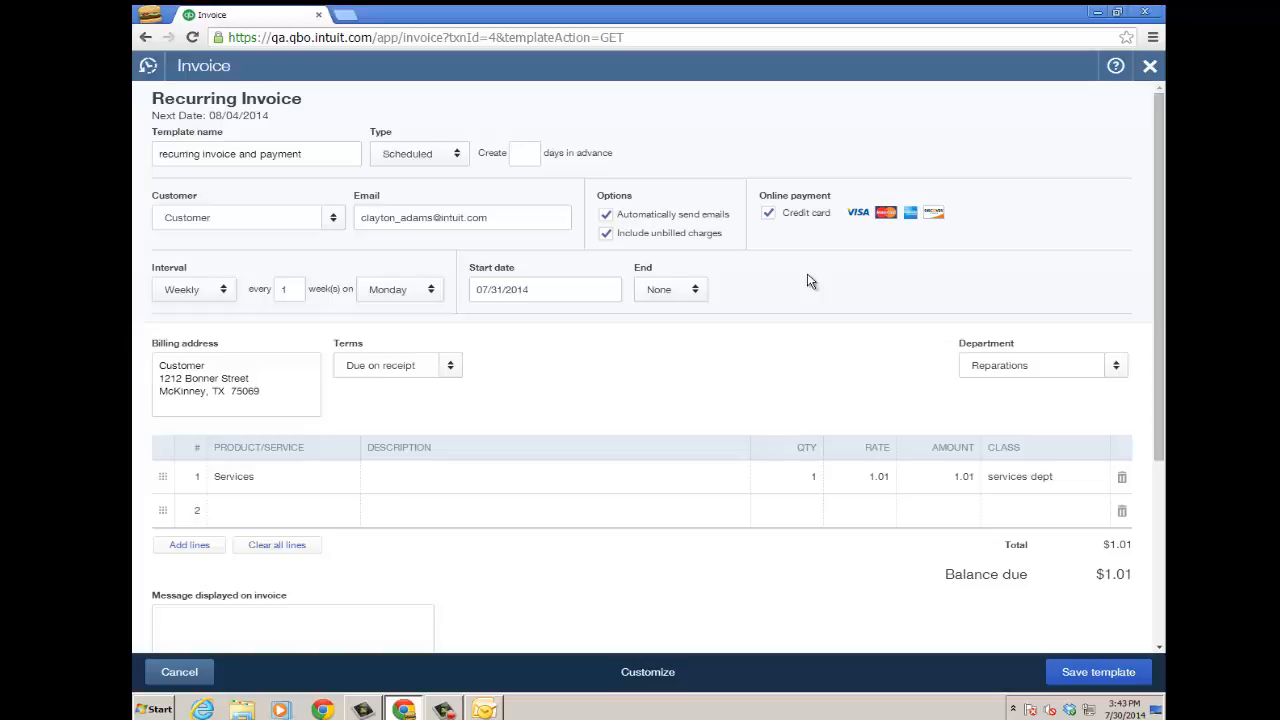
pyautogui.click(1149, 65)
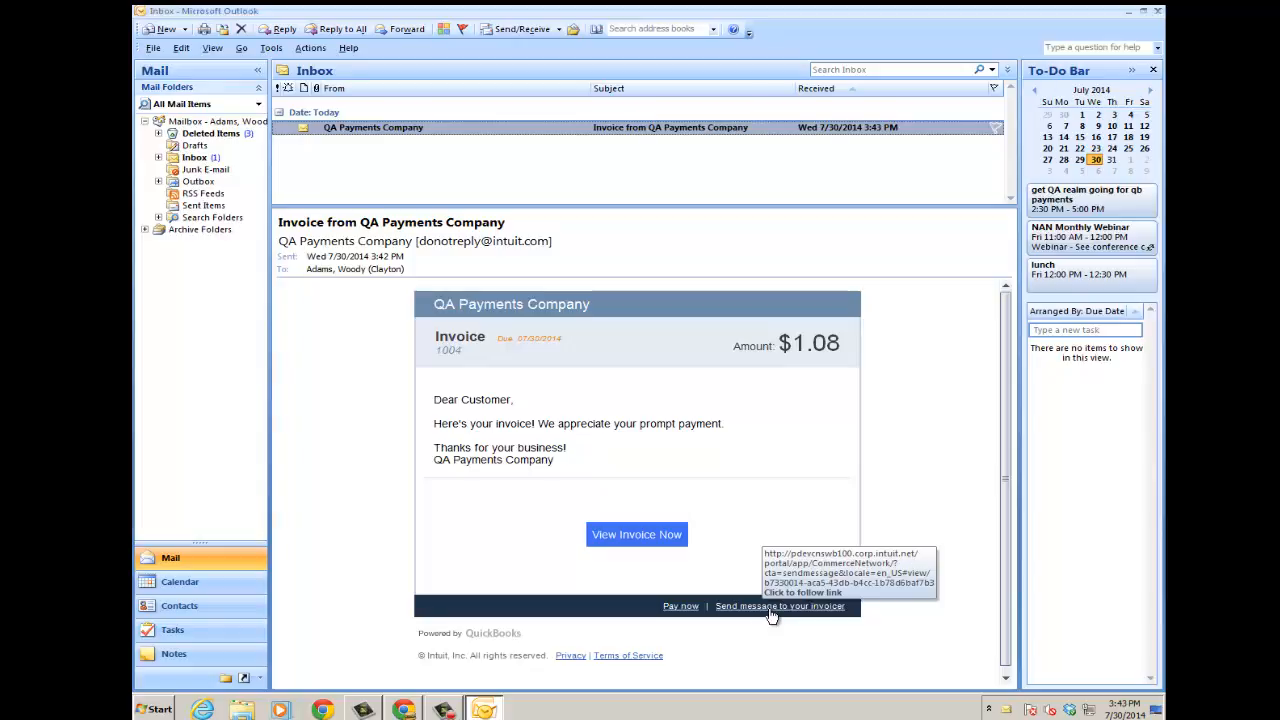
# - Open the online copy of invoice 1004 from the email's 'View Invoice Now' link
pyautogui.click(640, 536)
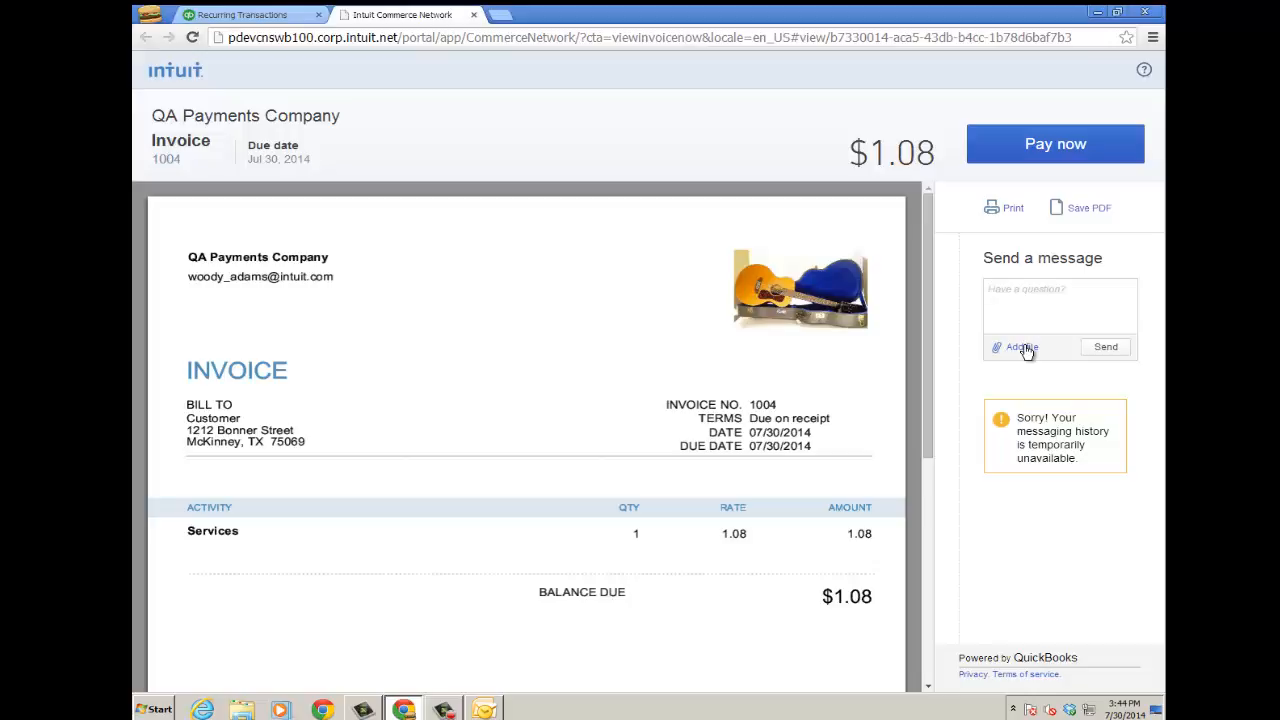
# - Pay the $1.08 invoice by MasterCard, entering the cardholder name and card details
pyautogui.click(1058, 148)
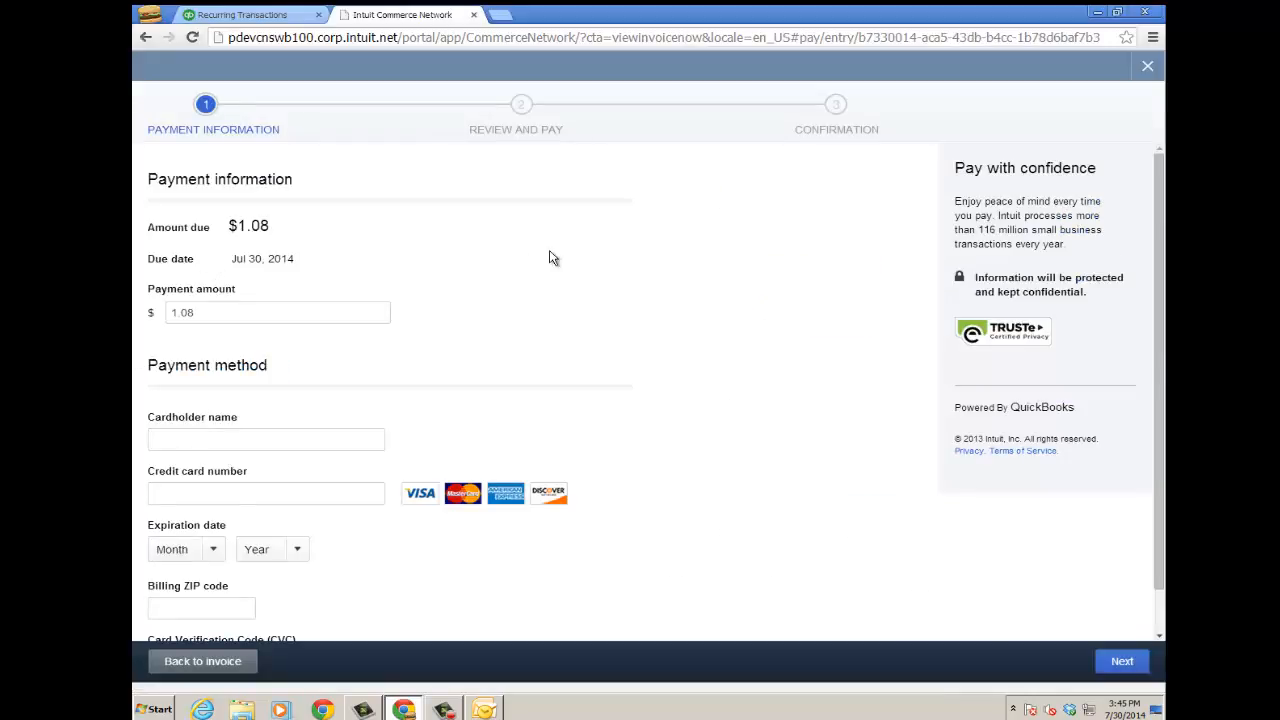
pyautogui.click(308, 439)
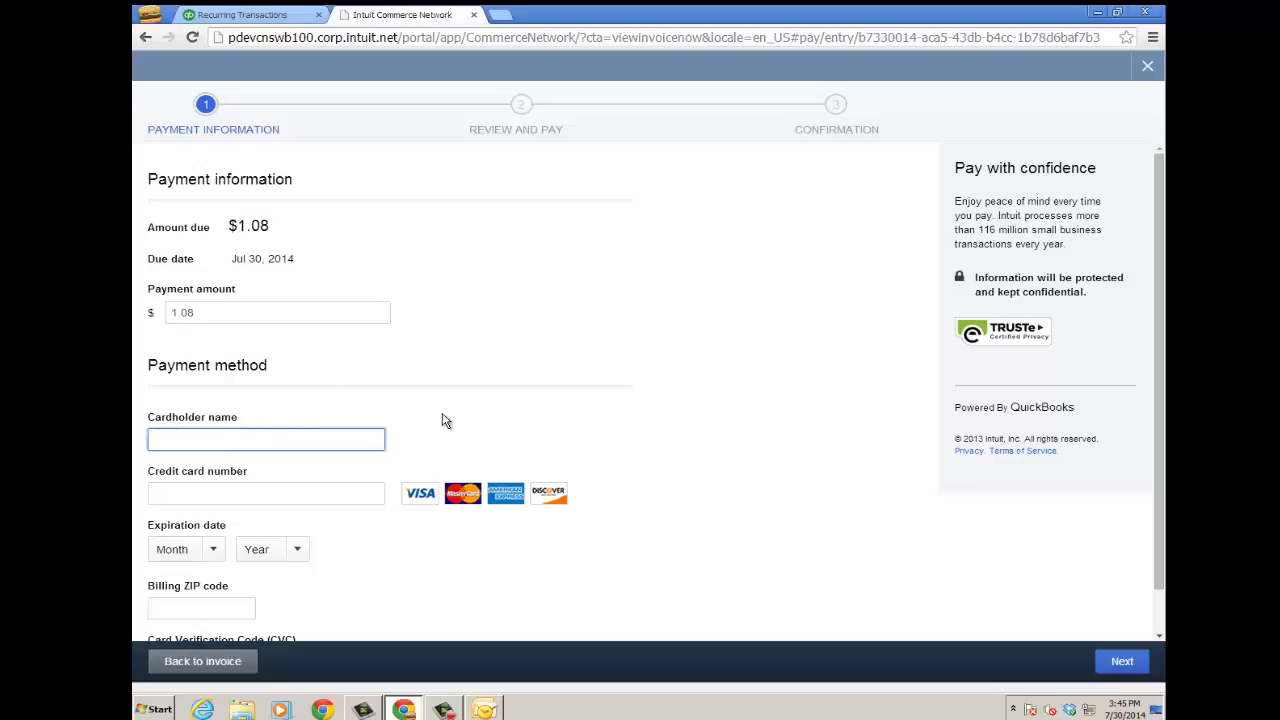
pyautogui.press('Tab')
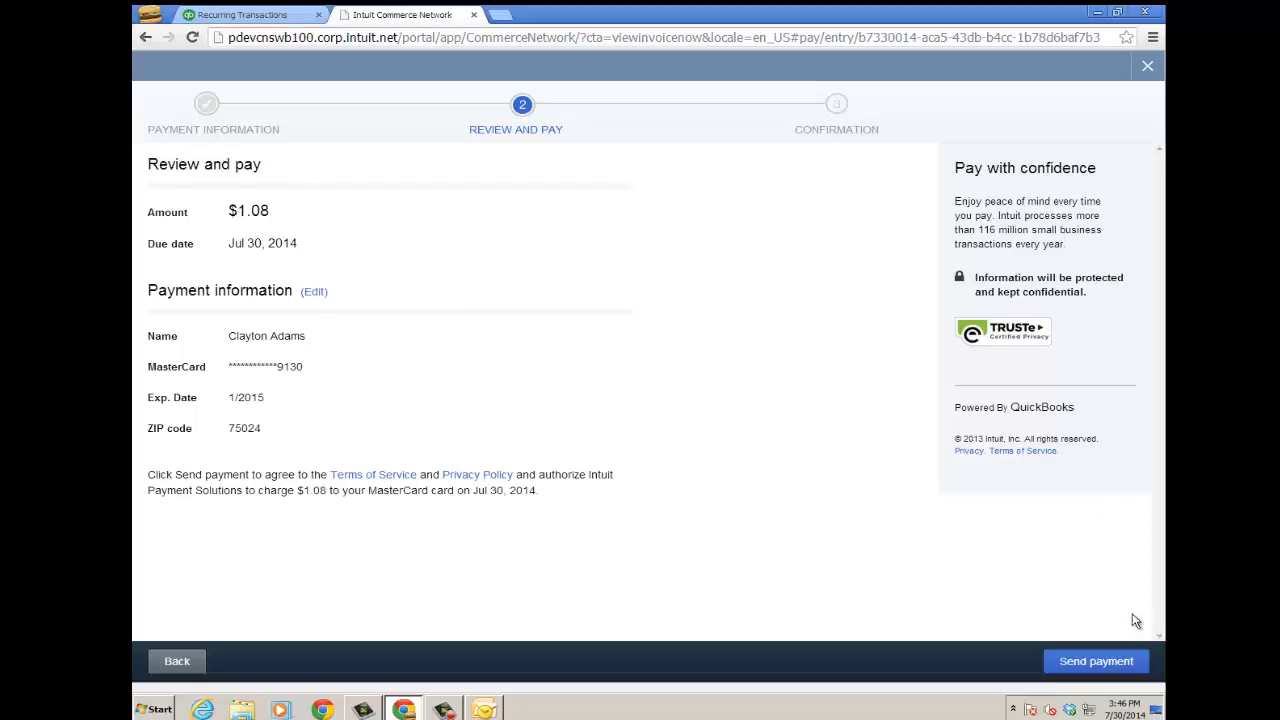
pyautogui.click(1096, 663)
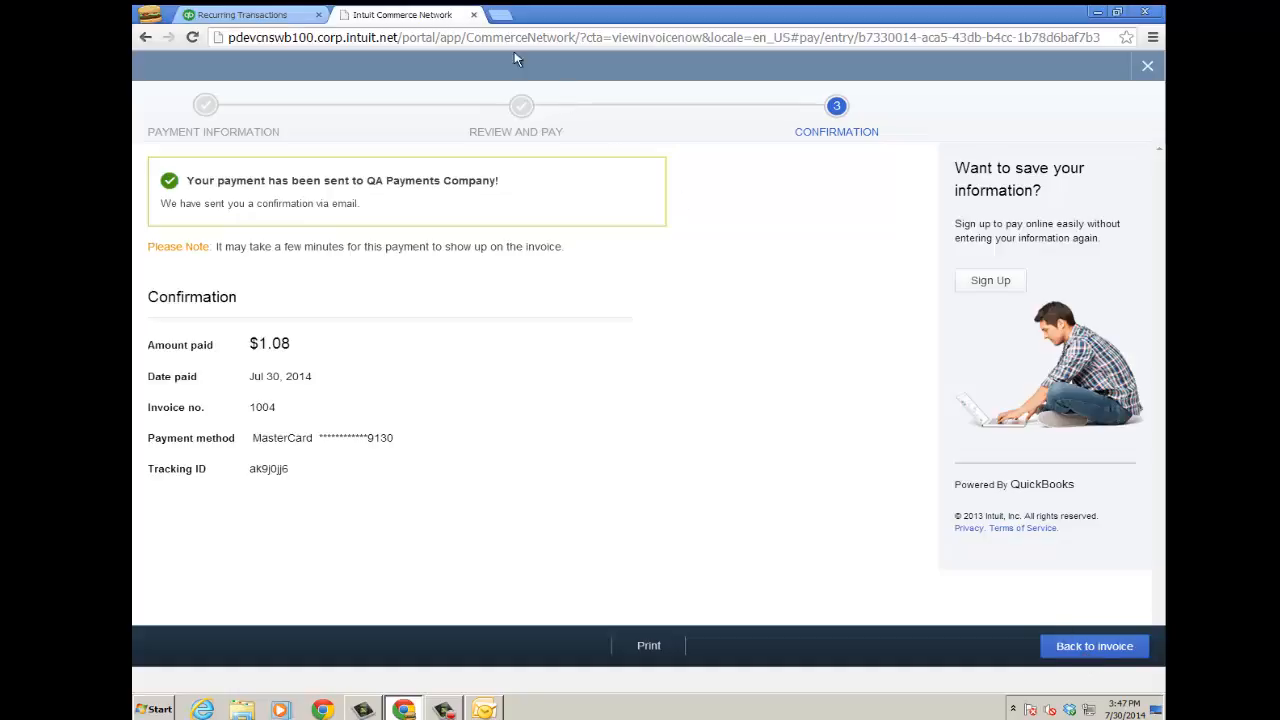
# - Back in QuickBooks, check Recent Transactions and view the closed $1.08 payment record
pyautogui.click(475, 15)
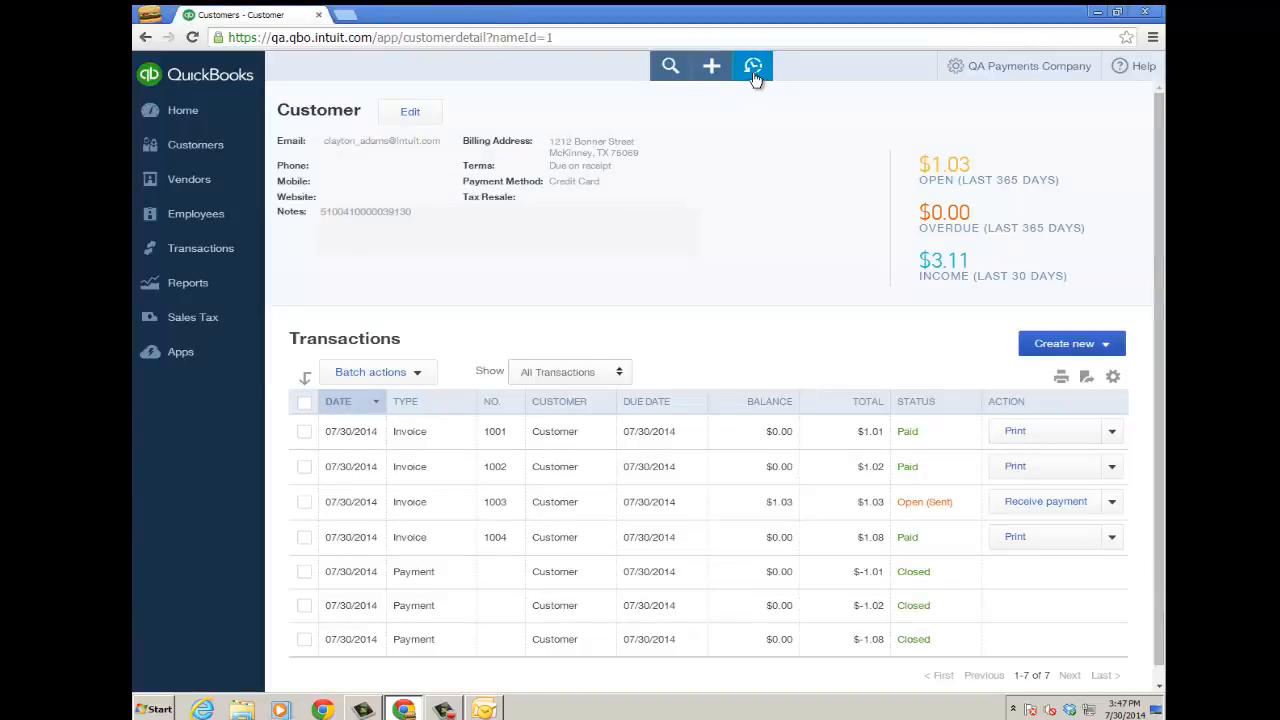
pyautogui.click(755, 77)
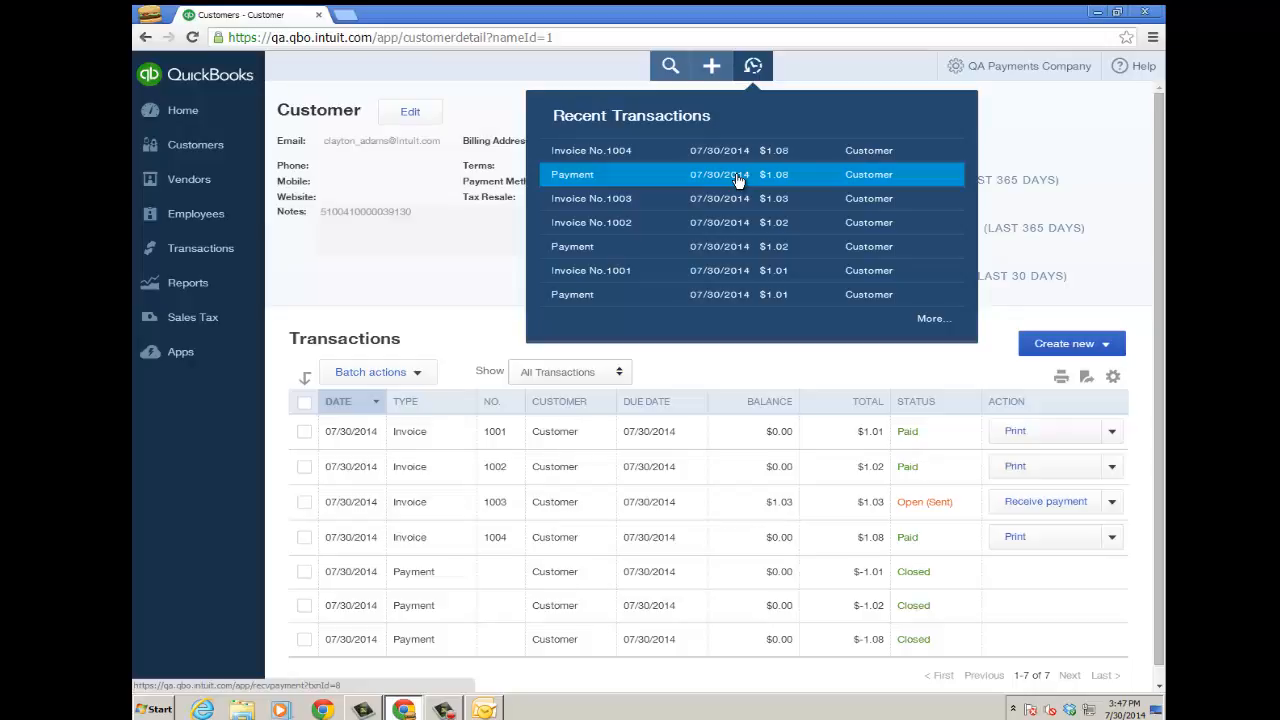
pyautogui.click(200, 250)
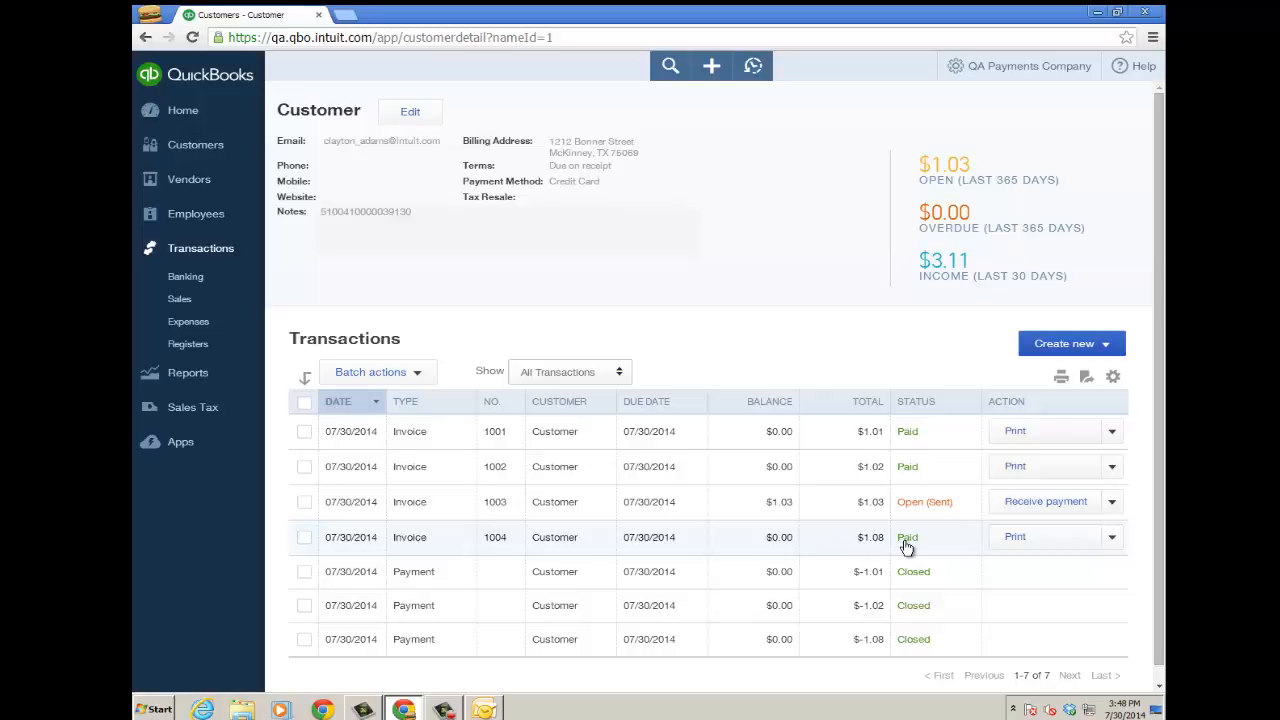
pyautogui.click(753, 66)
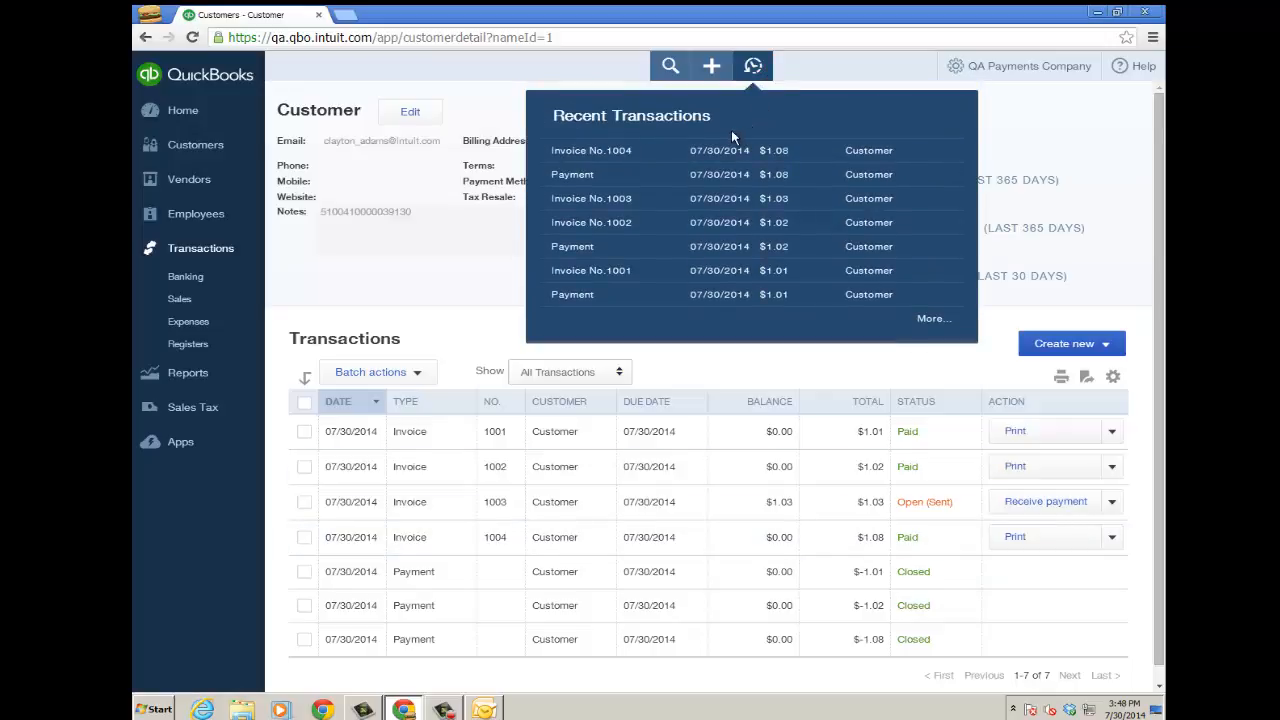
pyautogui.click(722, 174)
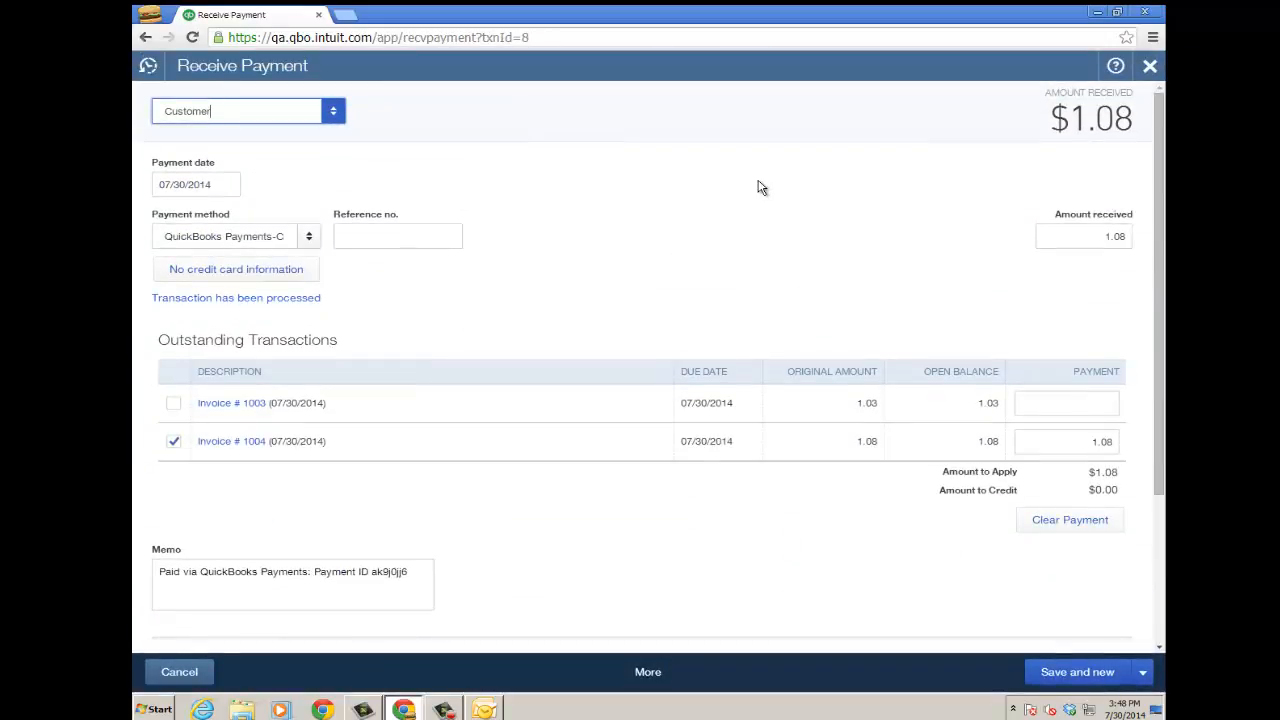
pyautogui.click(1150, 67)
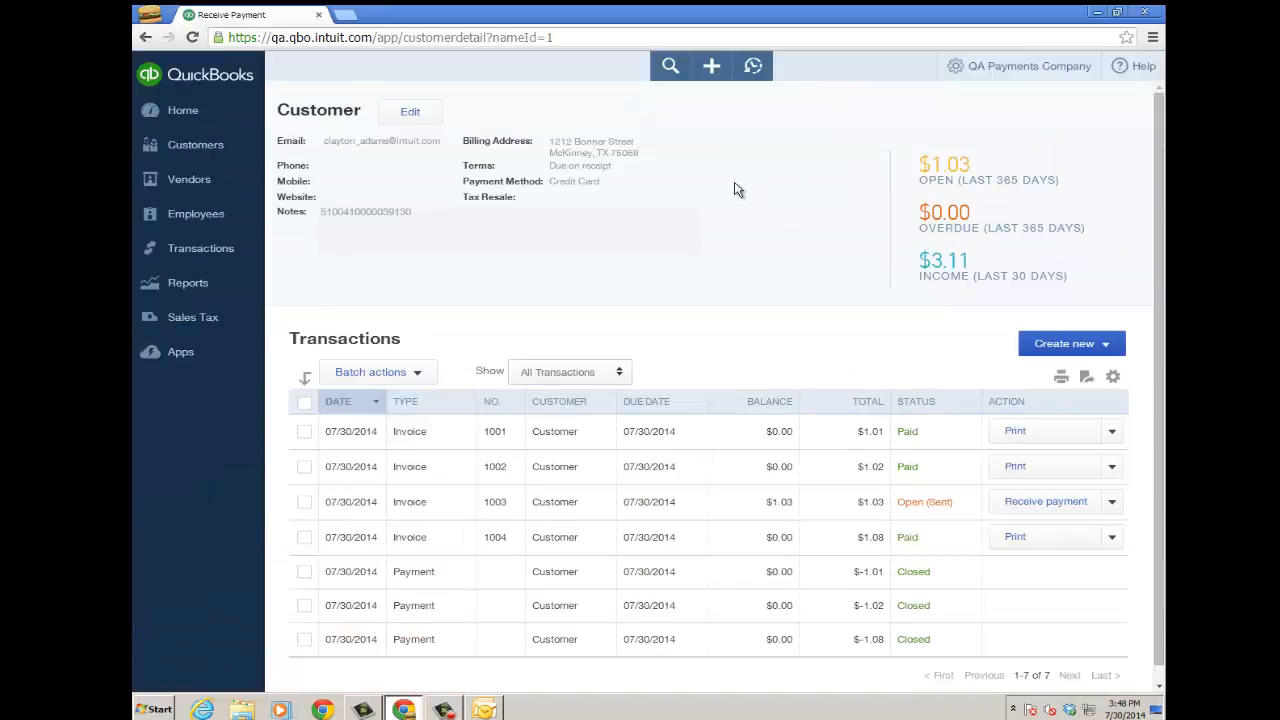